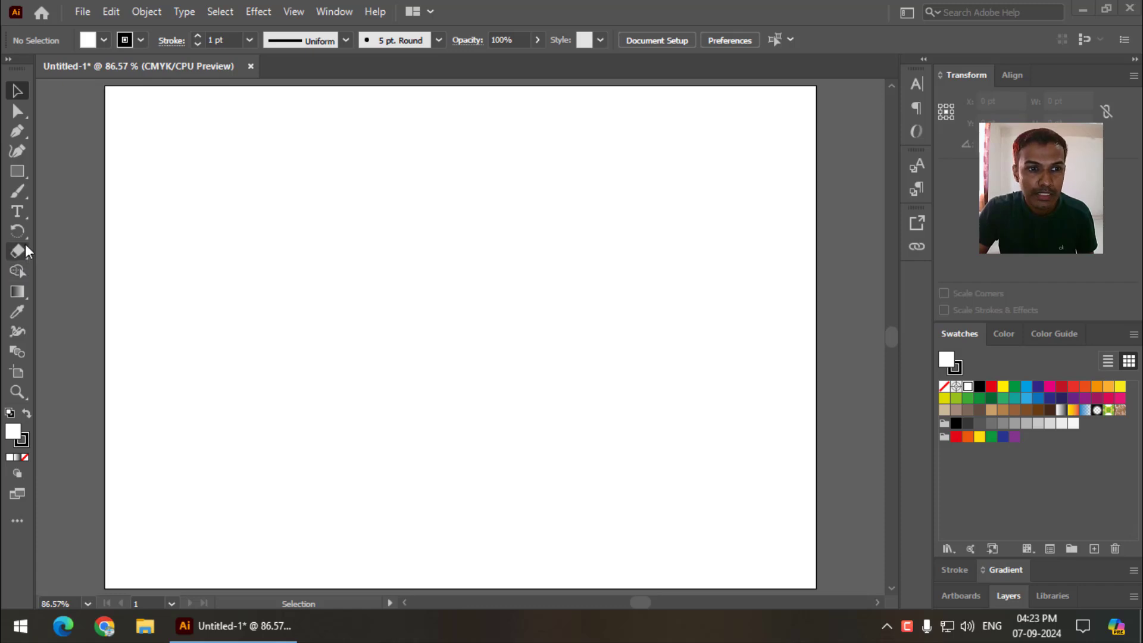
Draw a circle about 326 pt in diameter on the artboard and set its fill to none.
{"action": "right_click", "coordinate": [23, 174]}
{"action": "left_click", "coordinate": [77, 191]}
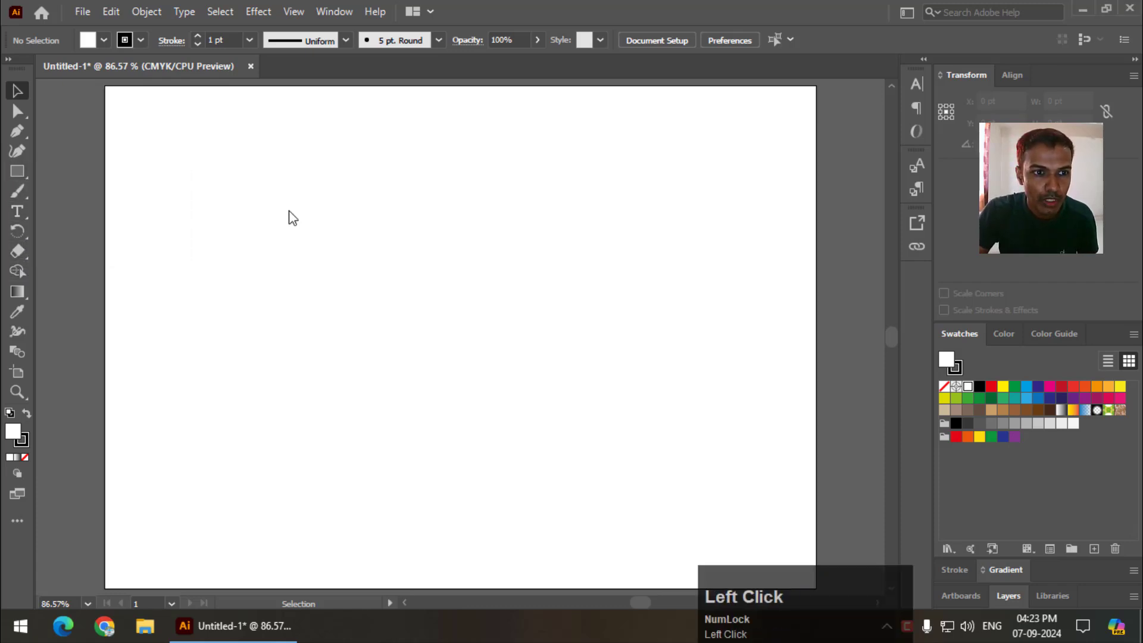
{"action": "left_click_drag", "start_coordinate": [195, 186], "coordinate": [484, 450]}
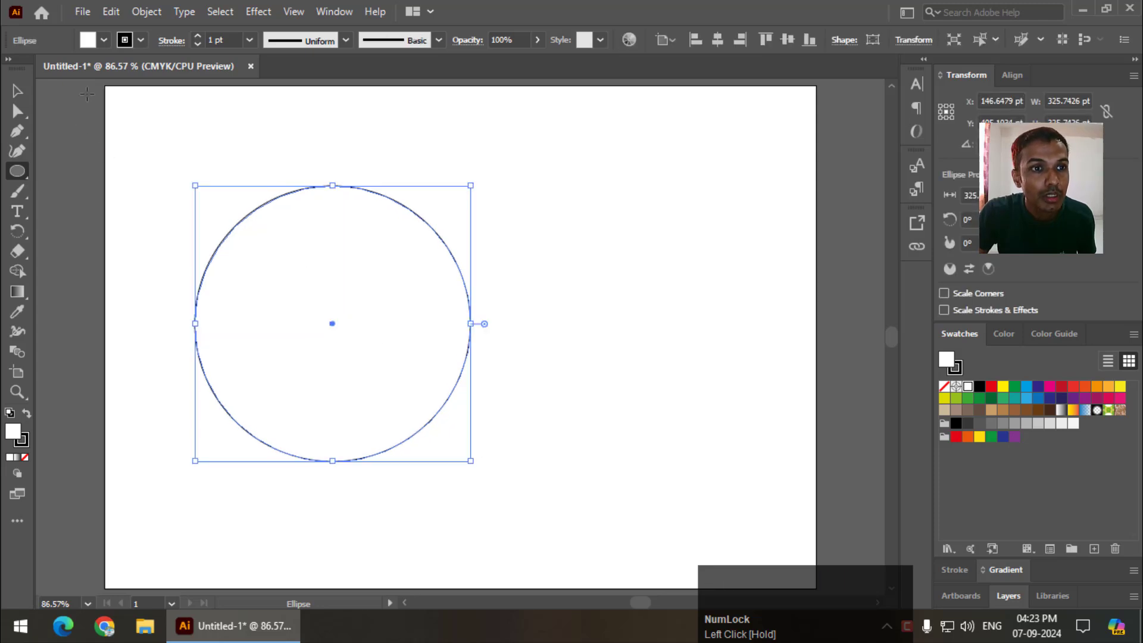
{"action": "left_click", "coordinate": [100, 45]}
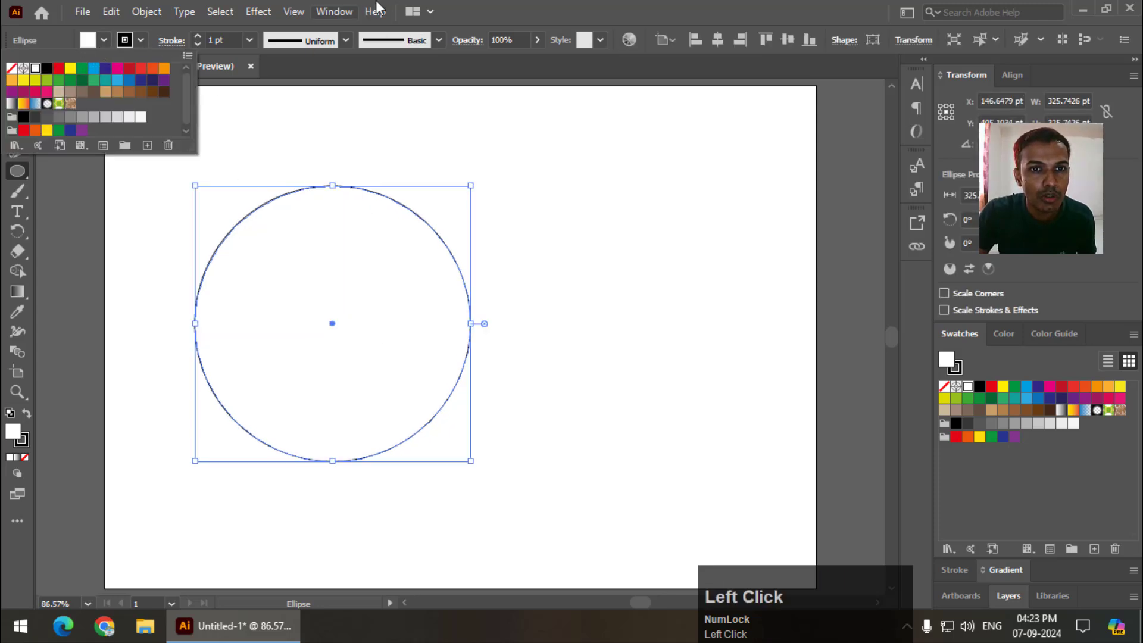
{"action": "left_click", "coordinate": [105, 44]}
{"action": "left_click", "coordinate": [11, 68]}
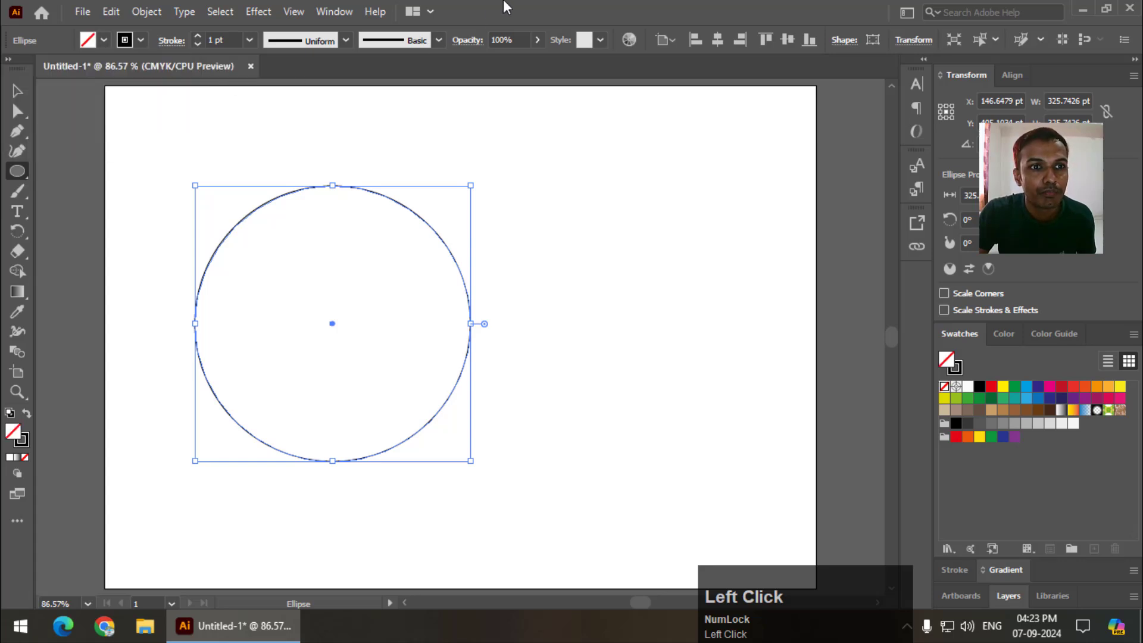
Scale the circle down to about 284 pt and duplicate it twice to form three mutually overlapping circles.
{"action": "left_click", "coordinate": [16, 91]}
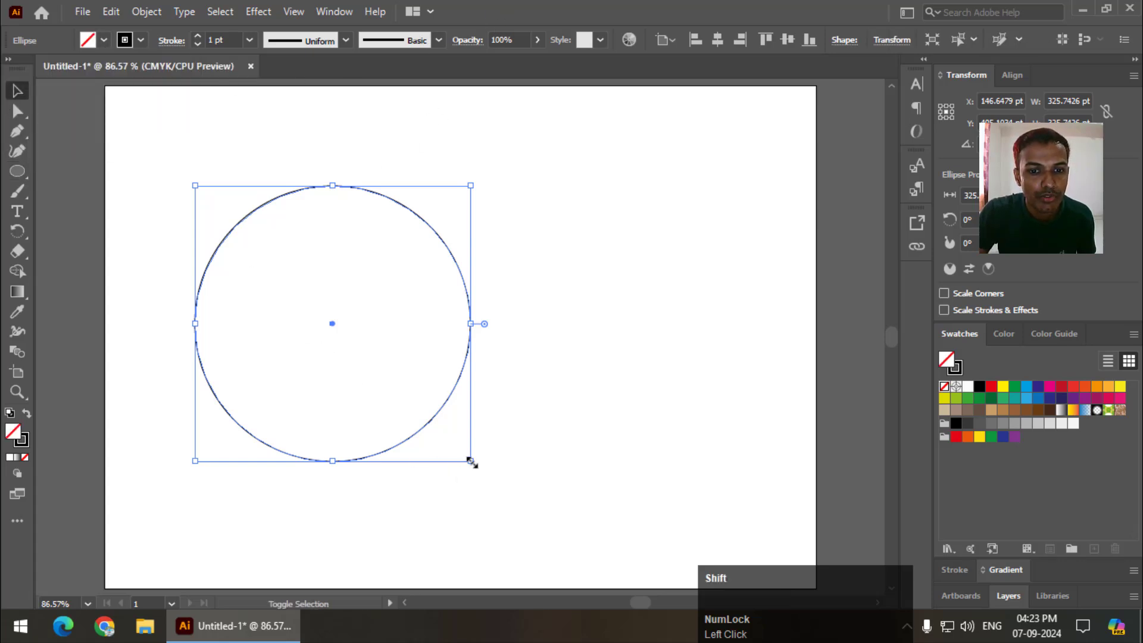
{"action": "left_click_drag", "start_coordinate": [470, 461], "coordinate": [435, 426]}
{"action": "left_click_drag", "start_coordinate": [404, 381], "coordinate": [483, 501]}
{"action": "scroll", "coordinate": [481, 276], "scroll_direction": "down", "scroll_amount": 1}
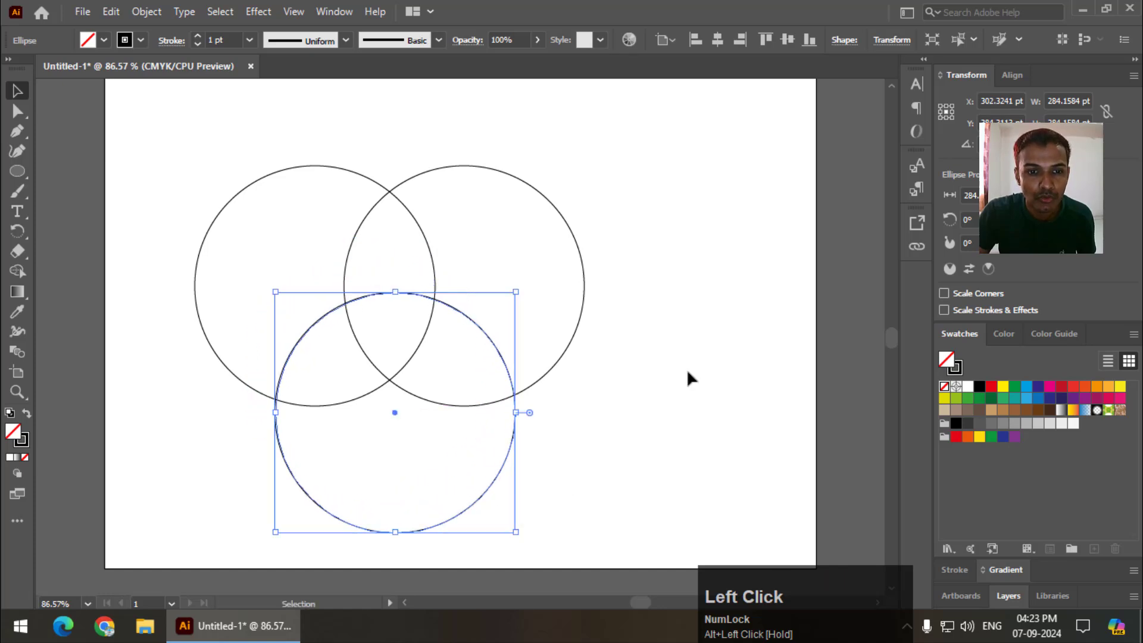
{"action": "left_click", "coordinate": [691, 364]}
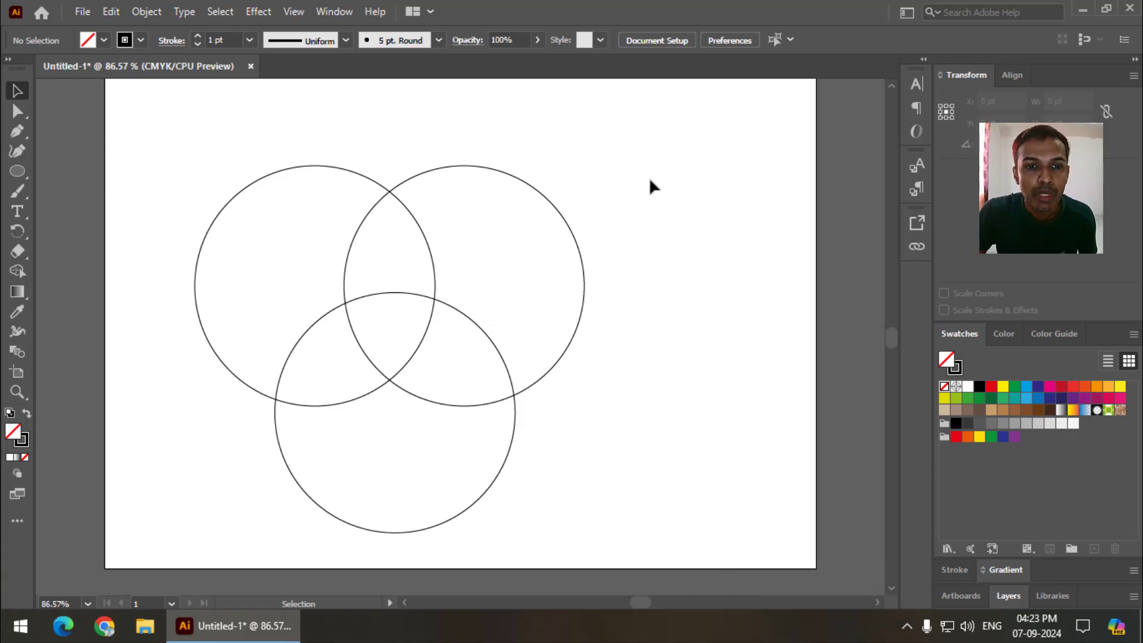
{"action": "left_click", "coordinate": [667, 243]}
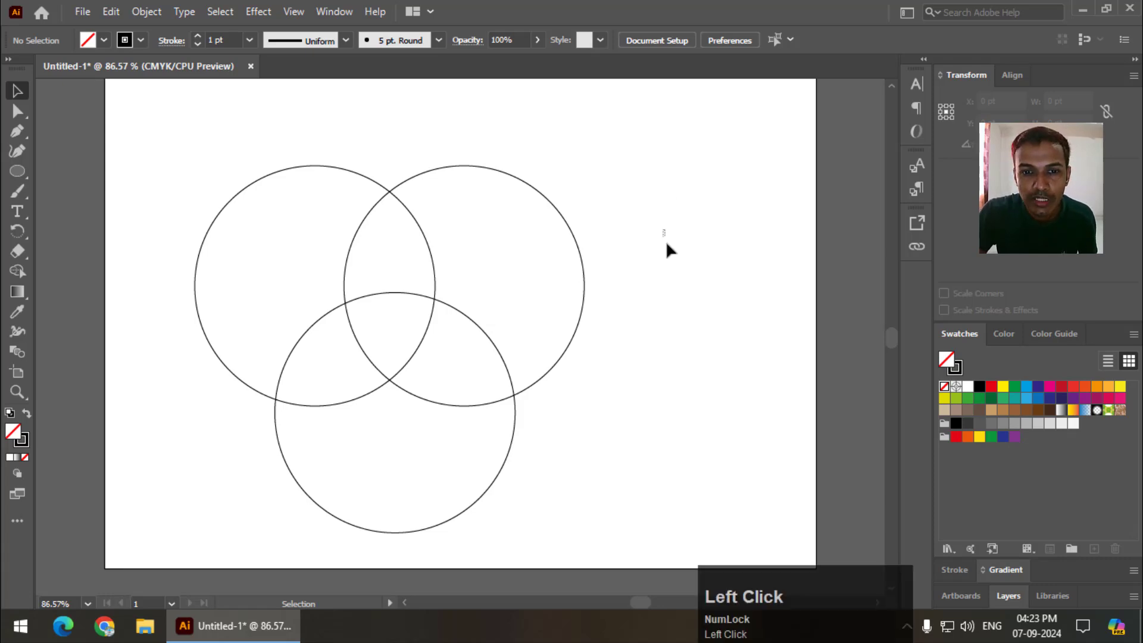
{"action": "mouse_move", "coordinate": [643, 358]}
{"action": "left_mouse_down"}
{"action": "mouse_move", "coordinate": [620, 421]}
{"action": "mouse_move", "coordinate": [648, 372]}
{"action": "left_mouse_up"}
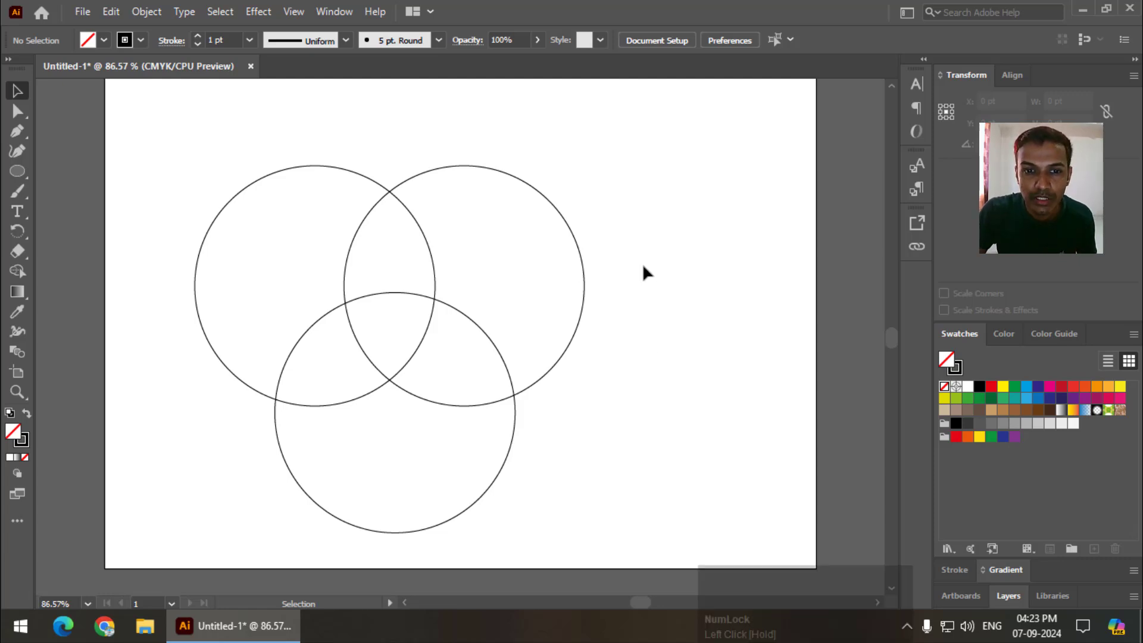
With only the upper-right and lower circles selected, use Shape Builder to turn their overlap into a separate shape.
{"action": "left_click_drag", "start_coordinate": [643, 268], "coordinate": [504, 407]}
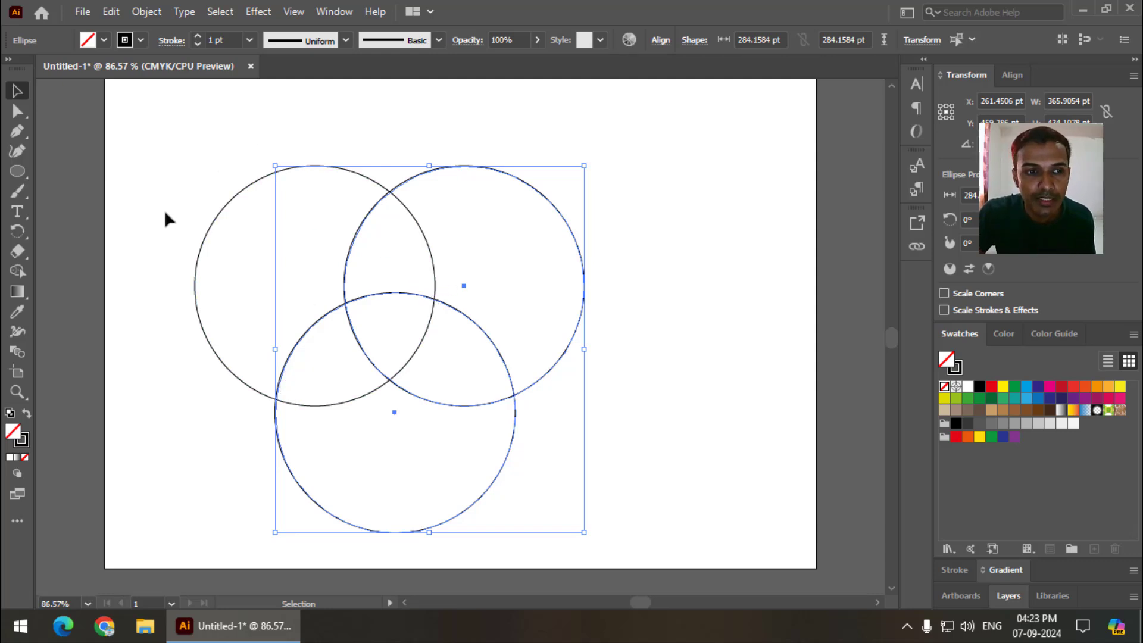
{"action": "left_click", "coordinate": [28, 276]}
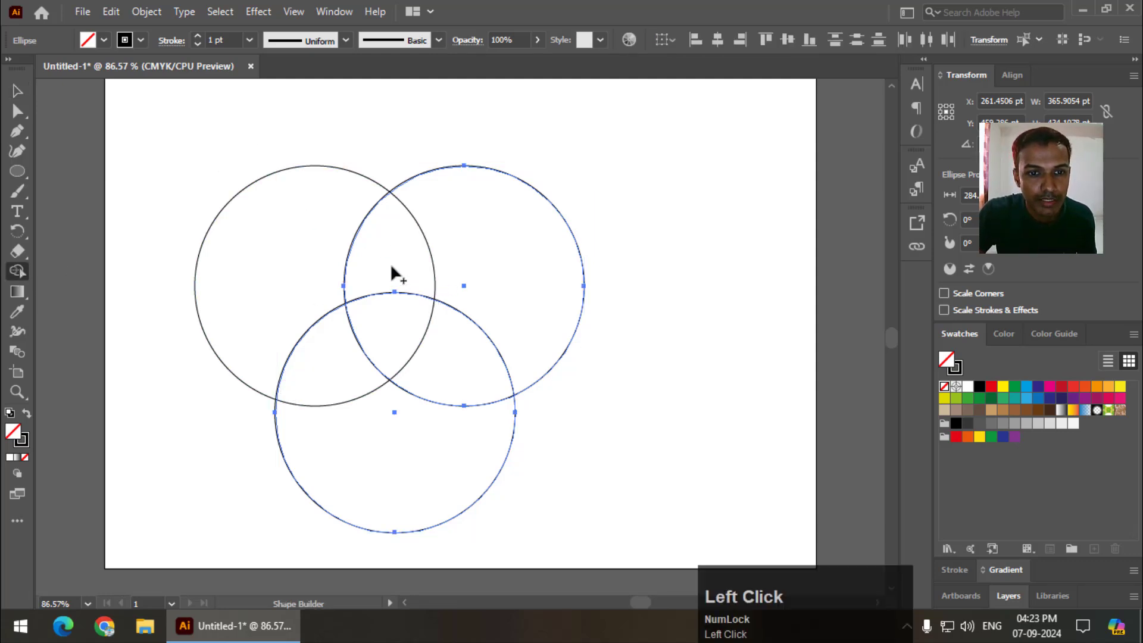
{"action": "left_click_drag", "start_coordinate": [364, 253], "coordinate": [219, 279]}
{"action": "key", "text": "ctrl+z"}
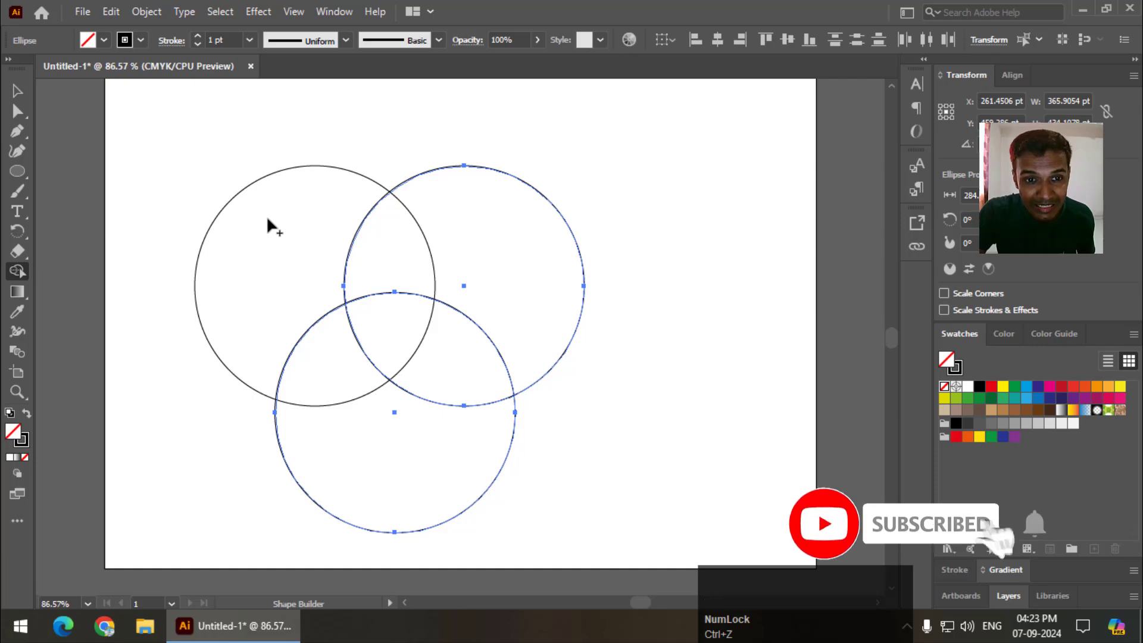
{"action": "mouse_move", "coordinate": [268, 219]}
{"action": "left_mouse_down"}
{"action": "mouse_move", "coordinate": [391, 263]}
{"action": "mouse_move", "coordinate": [395, 319]}
{"action": "left_mouse_up"}
{"action": "key", "text": "ctrl+z"}
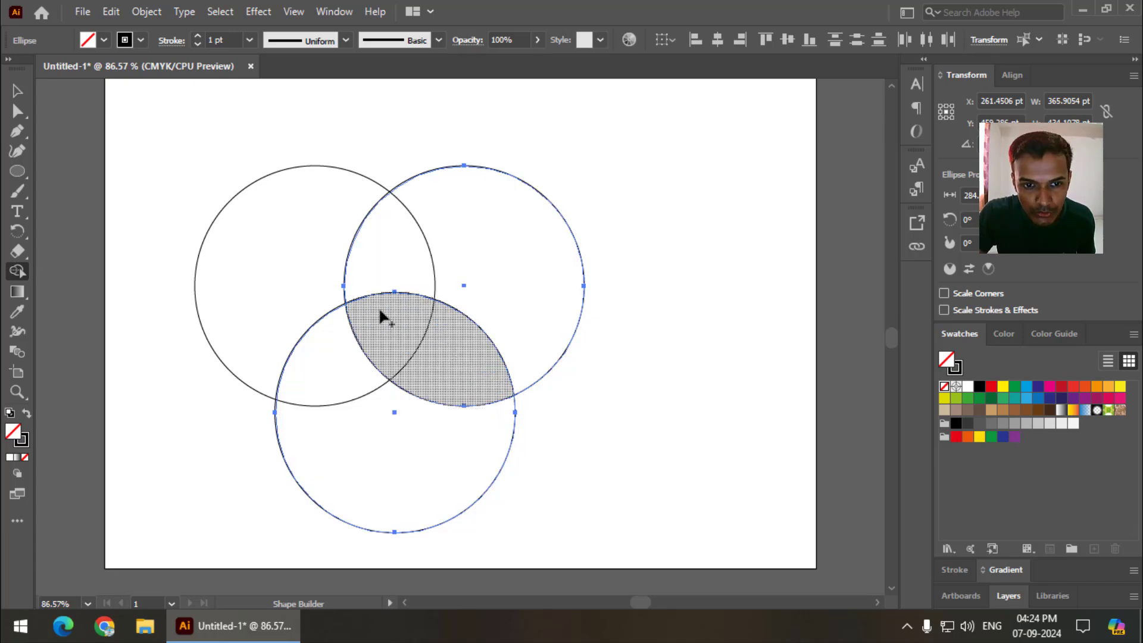
{"action": "left_click", "coordinate": [383, 318]}
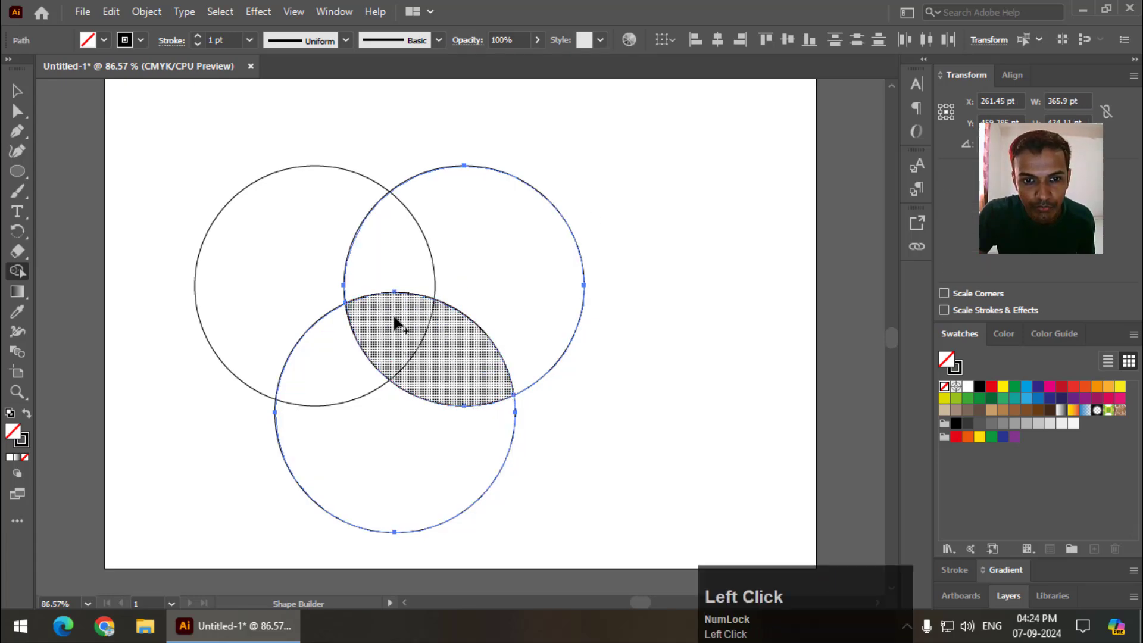
{"action": "left_click", "coordinate": [17, 90]}
{"action": "left_click", "coordinate": [153, 120]}
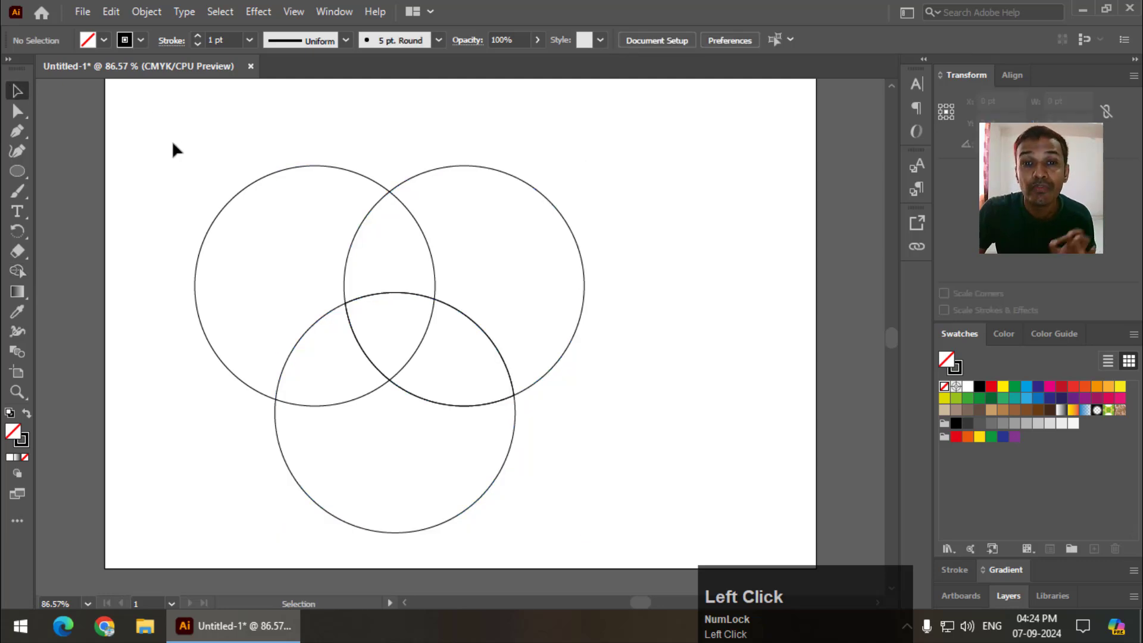
Select all three circles and use Shape Builder to create their shared central region with a dark blue fill.
{"action": "left_click_drag", "start_coordinate": [171, 143], "coordinate": [604, 484]}
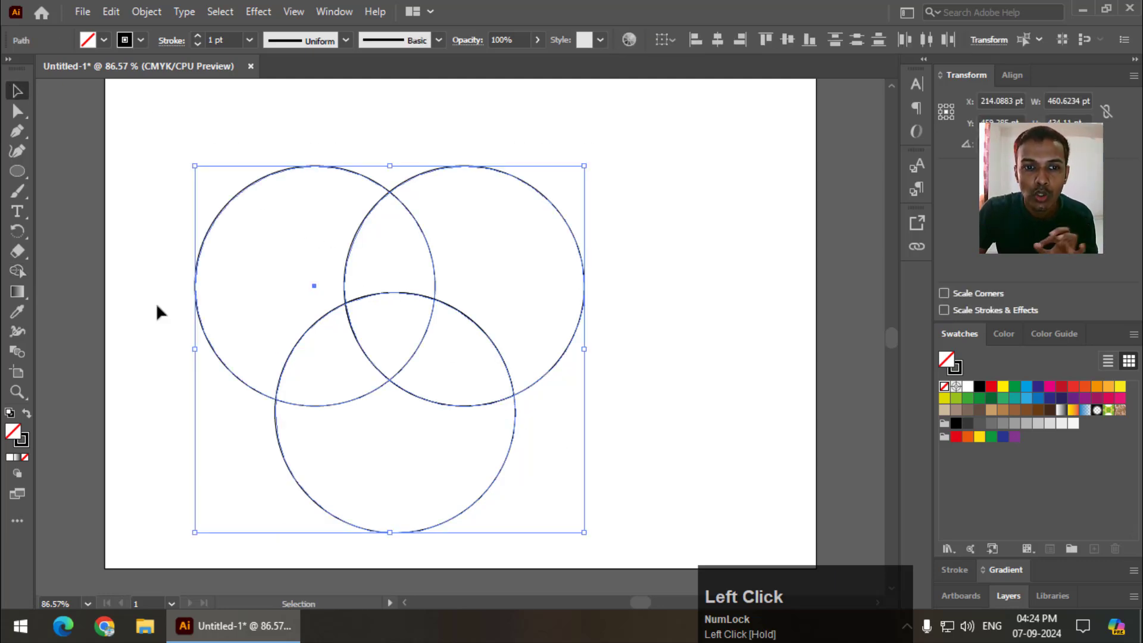
{"action": "left_click", "coordinate": [18, 271]}
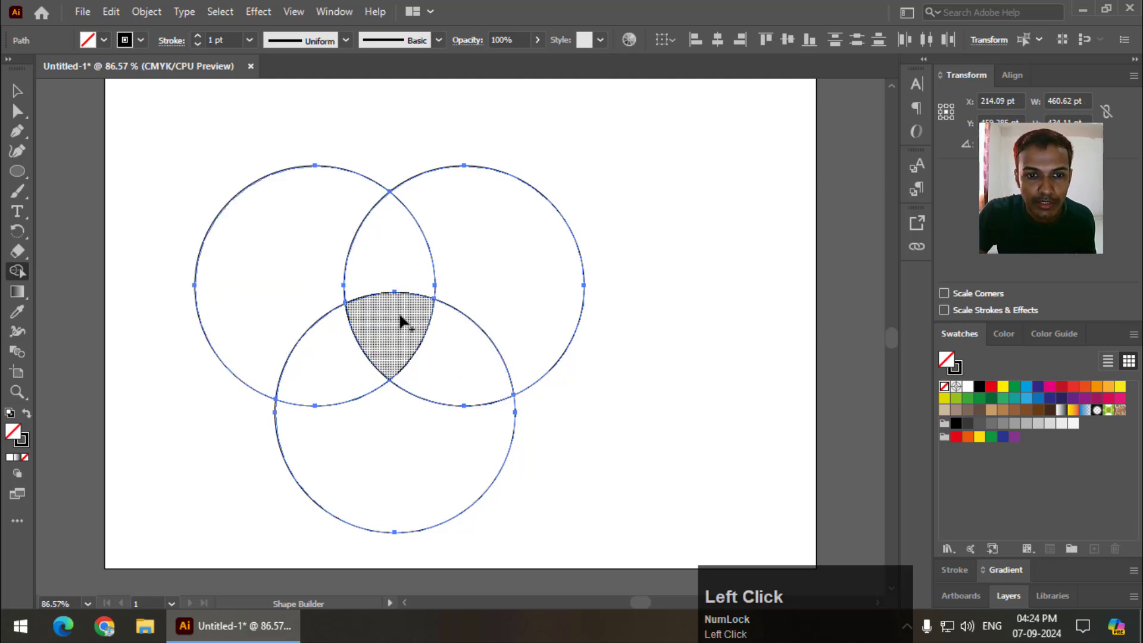
{"action": "left_click", "coordinate": [1038, 387]}
{"action": "left_click", "coordinate": [390, 333]}
Move the dark blue central piece out to the empty area right of the circles.
{"action": "left_click", "coordinate": [16, 90]}
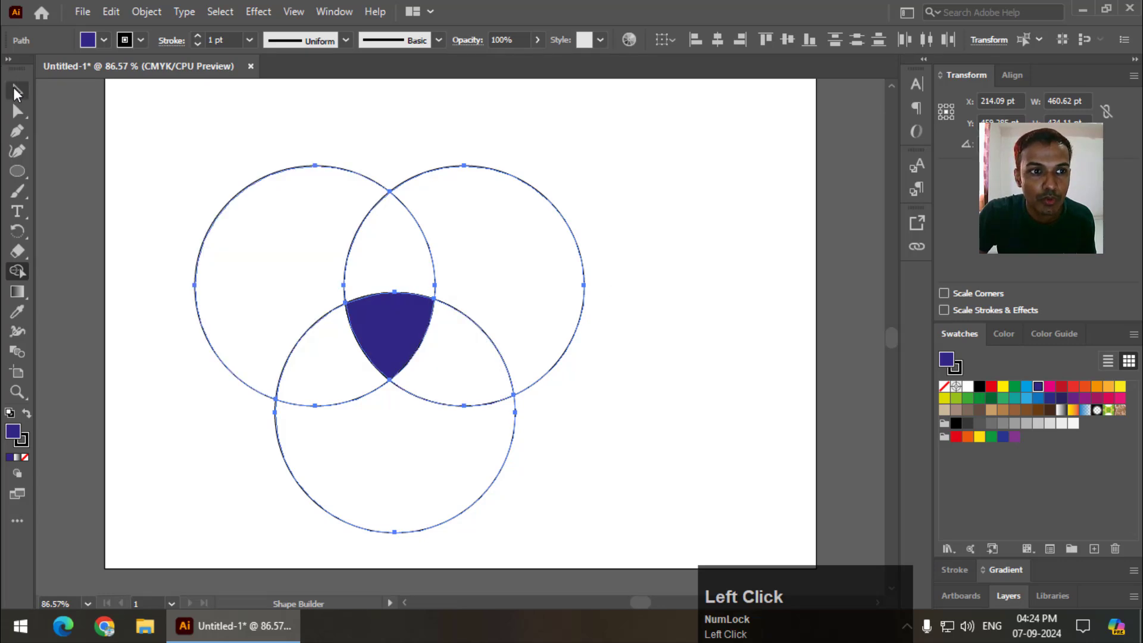
{"action": "left_click", "coordinate": [304, 230]}
{"action": "left_click_drag", "start_coordinate": [433, 319], "coordinate": [708, 326]}
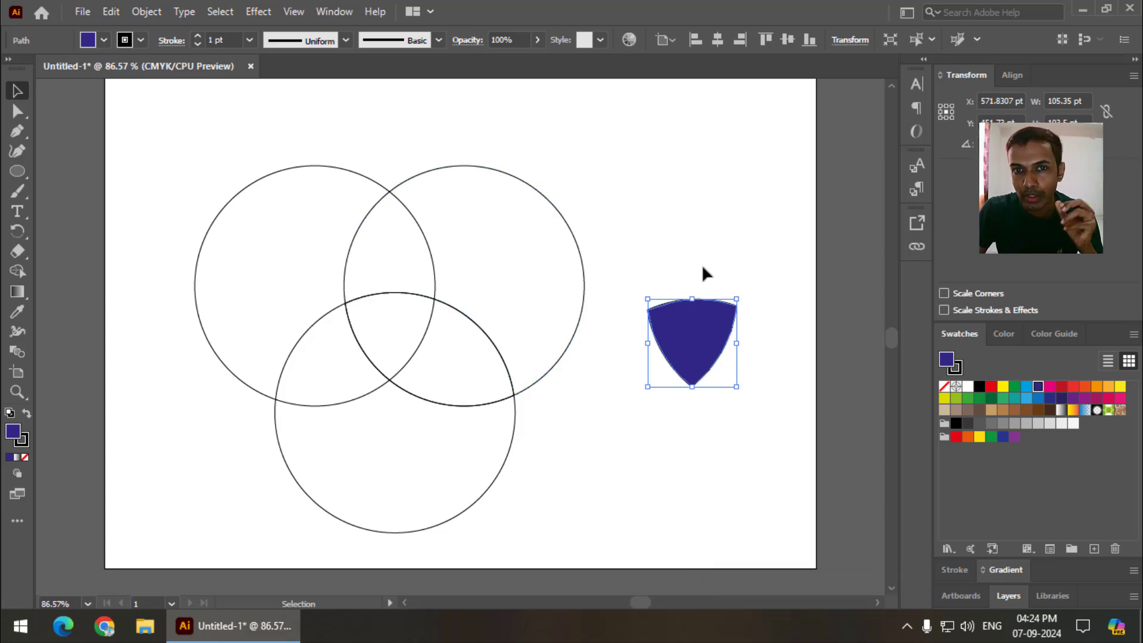
Delete the dark blue piece and all the remaining circles from the artboard.
{"action": "key", "text": "Delete"}
{"action": "left_click_drag", "start_coordinate": [682, 155], "coordinate": [244, 483]}
{"action": "key", "text": "Delete"}
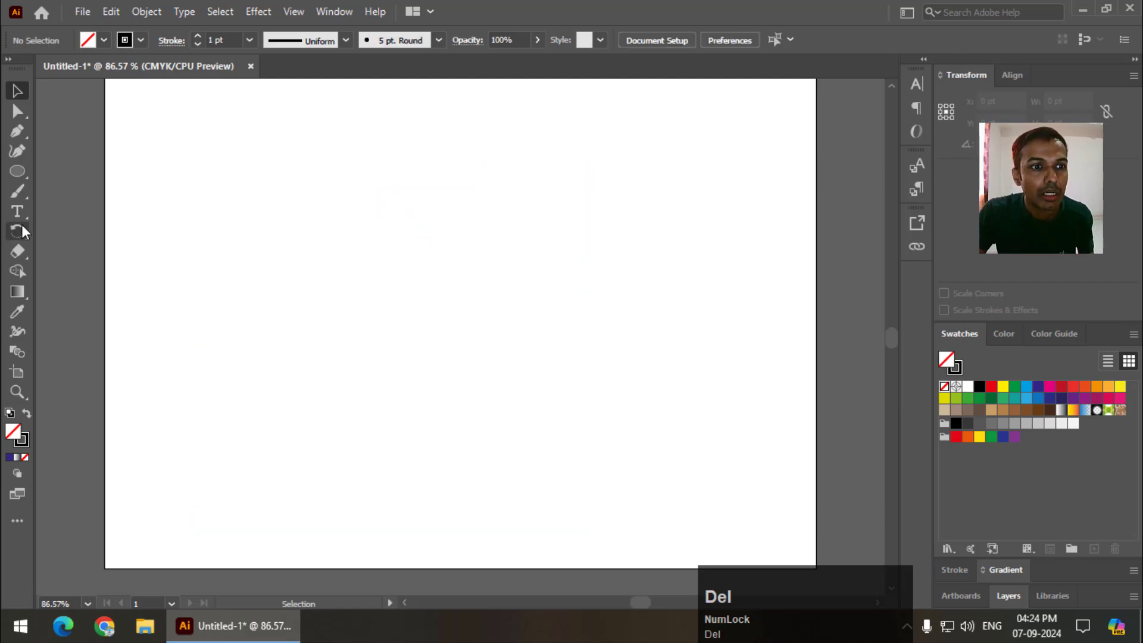
Draw a horizontal line about 578 pt long across the upper part of the artboard.
{"action": "mouse_move", "coordinate": [13, 177]}
{"action": "left_mouse_down"}
{"action": "mouse_move", "coordinate": [75, 217]}
{"action": "mouse_move", "coordinate": [103, 253]}
{"action": "left_mouse_up"}
{"action": "mouse_move", "coordinate": [205, 213]}
{"action": "left_mouse_down"}
{"action": "mouse_move", "coordinate": [641, 222]}
{"action": "mouse_move", "coordinate": [694, 213]}
{"action": "left_mouse_up"}
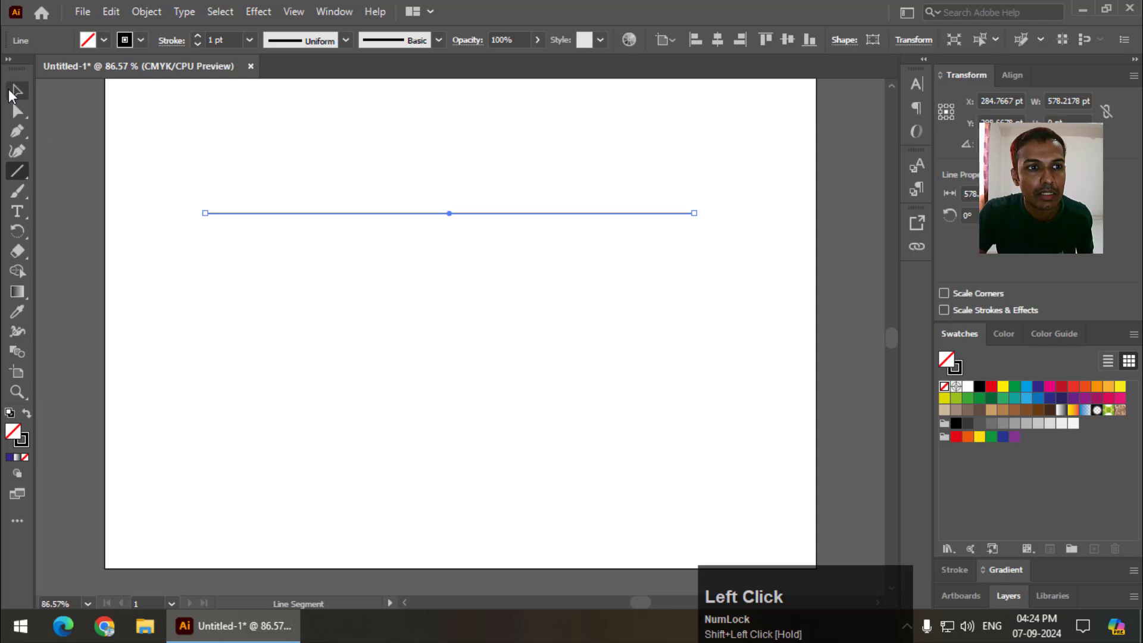
{"action": "left_click", "coordinate": [13, 92]}
Duplicate the line downward at even spacing to make eight parallel lines, and select them all.
{"action": "left_click_drag", "start_coordinate": [370, 213], "coordinate": [376, 259]}
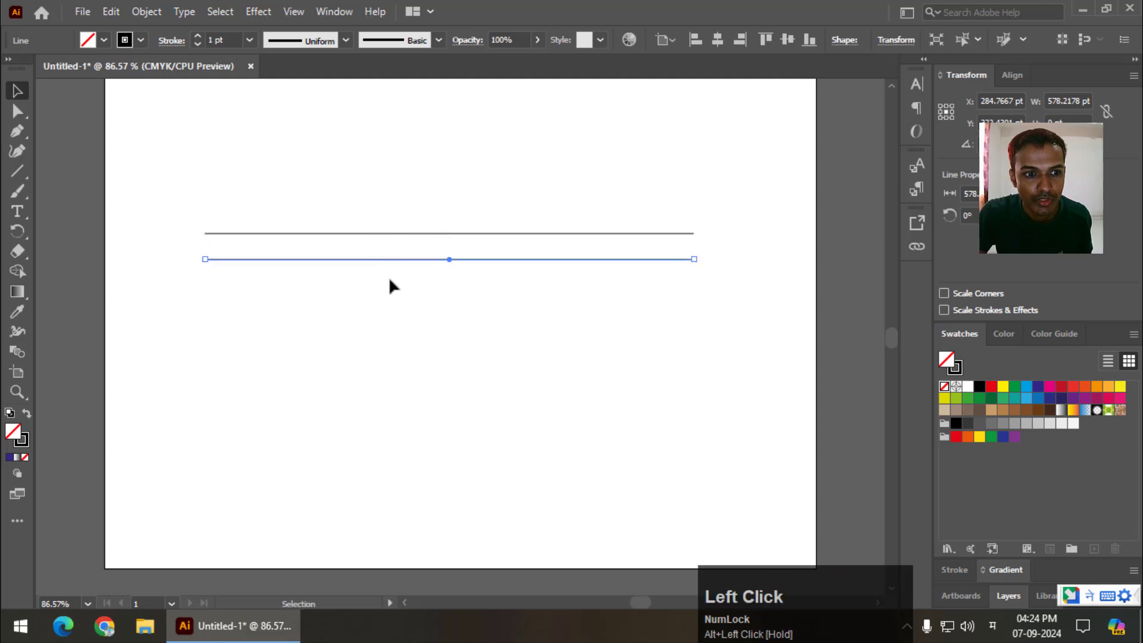
{"action": "key", "text": "ctrl+d"}
{"action": "key", "text": "ctrl+d"}
{"action": "key", "text": "ctrl+d"}
{"action": "key", "text": "ctrl+d"}
{"action": "key", "text": "ctrl+d"}
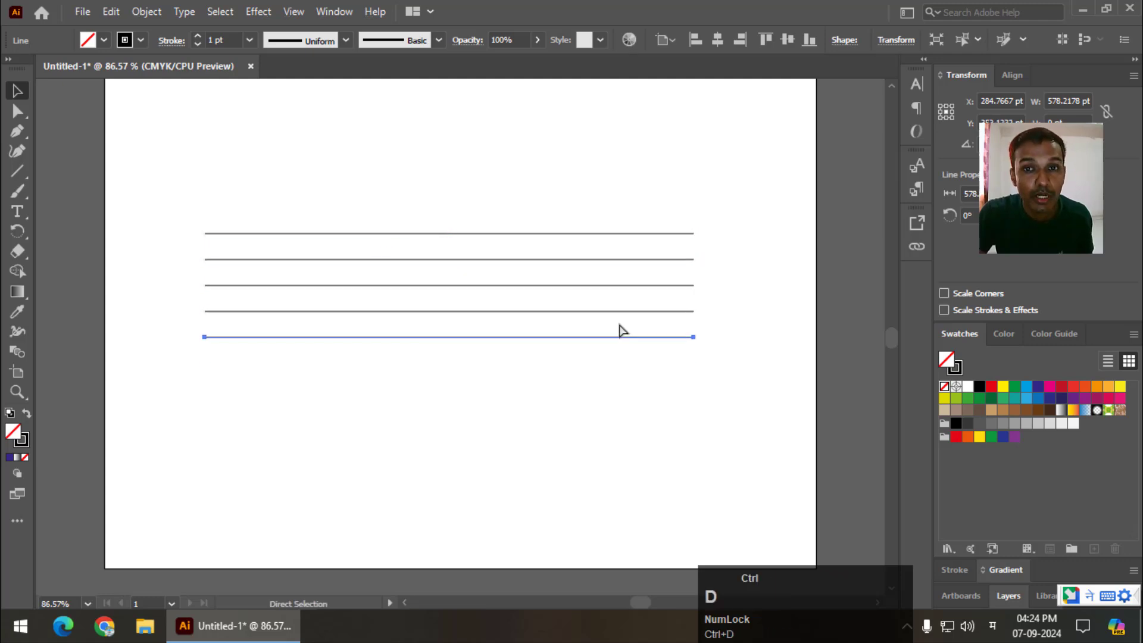
{"action": "key", "text": "ctrl+d"}
{"action": "left_click_drag", "start_coordinate": [163, 186], "coordinate": [620, 465]}
{"action": "key", "text": "ctrl"}
{"action": "key", "text": "ctrl+c"}
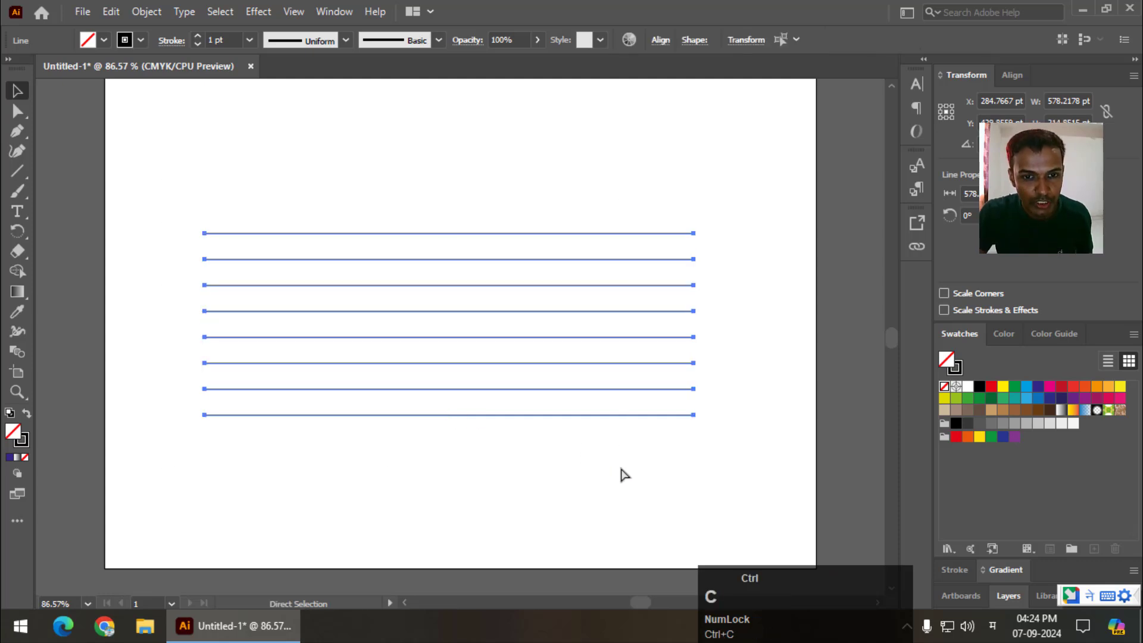
{"action": "key", "text": "ctrl+v"}
{"action": "left_click_drag", "start_coordinate": [557, 316], "coordinate": [556, 463]}
{"action": "key", "text": "ctrl+z"}
{"action": "key", "text": "ctrl+z"}
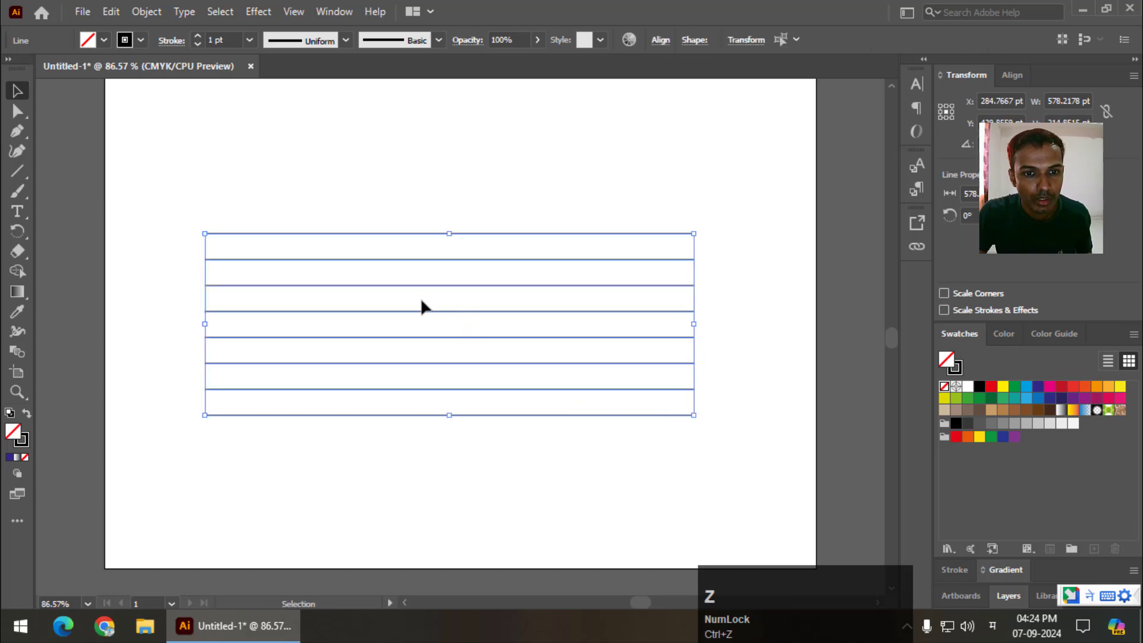
Duplicate the eight lines, rotate the copy about 47°, and place it diagonally across the horizontal lines.
{"action": "left_click_drag", "start_coordinate": [397, 287], "coordinate": [420, 196]}
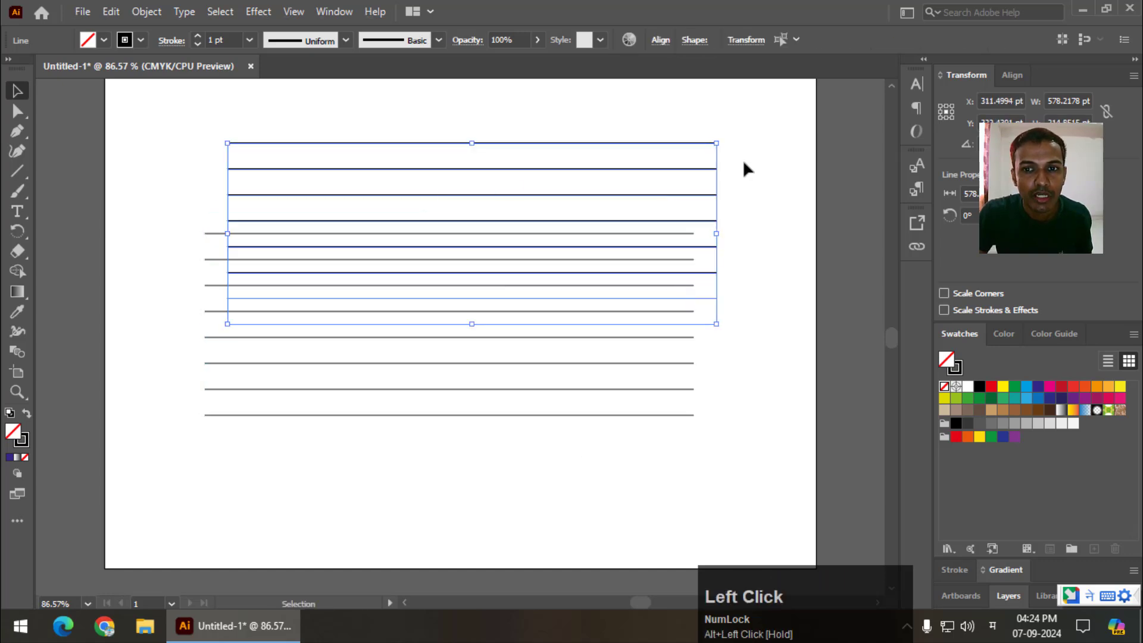
{"action": "left_click_drag", "start_coordinate": [728, 134], "coordinate": [606, 198]}
{"action": "scroll", "coordinate": [606, 198], "scroll_direction": "down", "scroll_amount": 5}
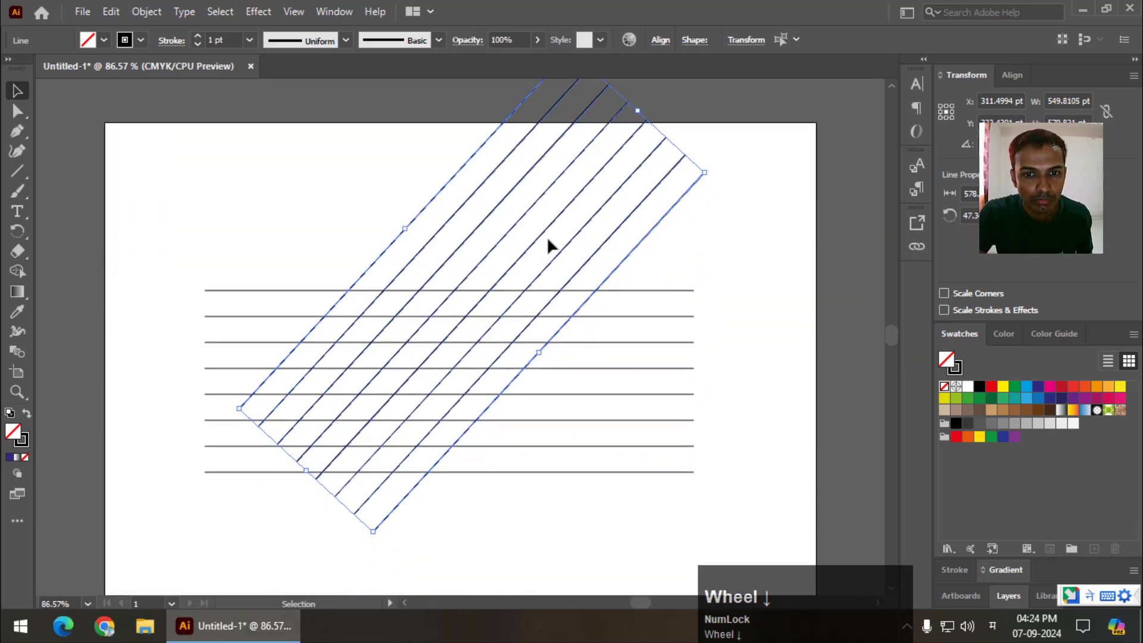
{"action": "scroll", "coordinate": [541, 232], "scroll_direction": "down", "scroll_amount": 1}
{"action": "left_click_drag", "start_coordinate": [527, 215], "coordinate": [476, 311]}
{"action": "scroll", "coordinate": [514, 224], "scroll_direction": "down", "scroll_amount": 1}
{"action": "left_click", "coordinate": [686, 193]}
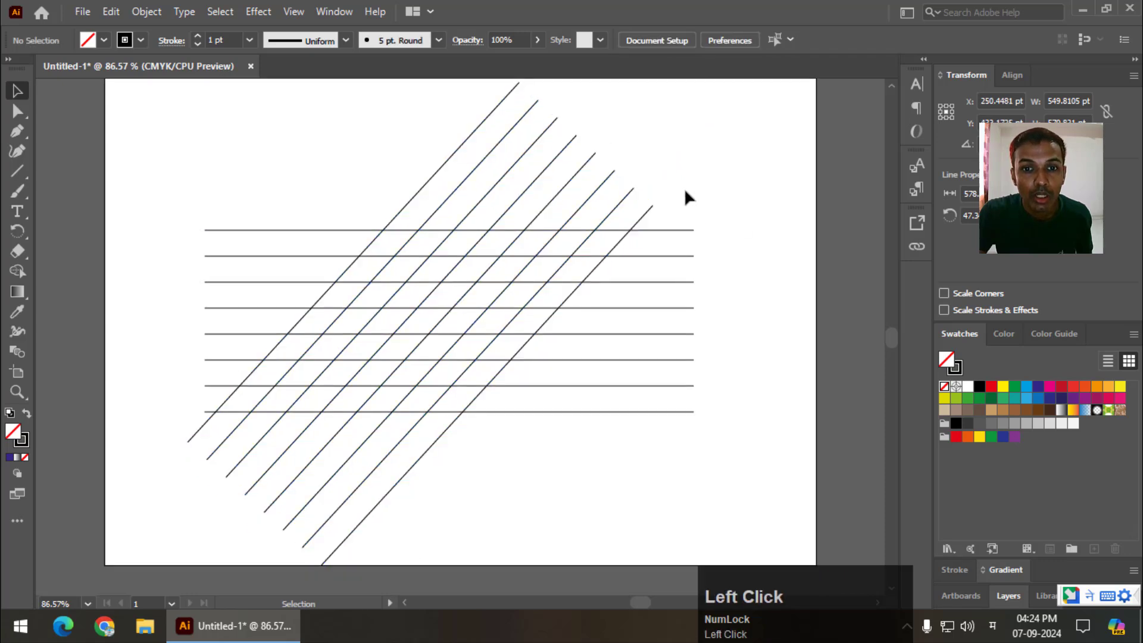
Try to use Shape Builder on the line grid with only the diagonal lines selected.
{"action": "scroll", "coordinate": [473, 121], "scroll_direction": "up", "scroll_amount": 1}
{"action": "left_click_drag", "start_coordinate": [472, 122], "coordinate": [688, 250]}
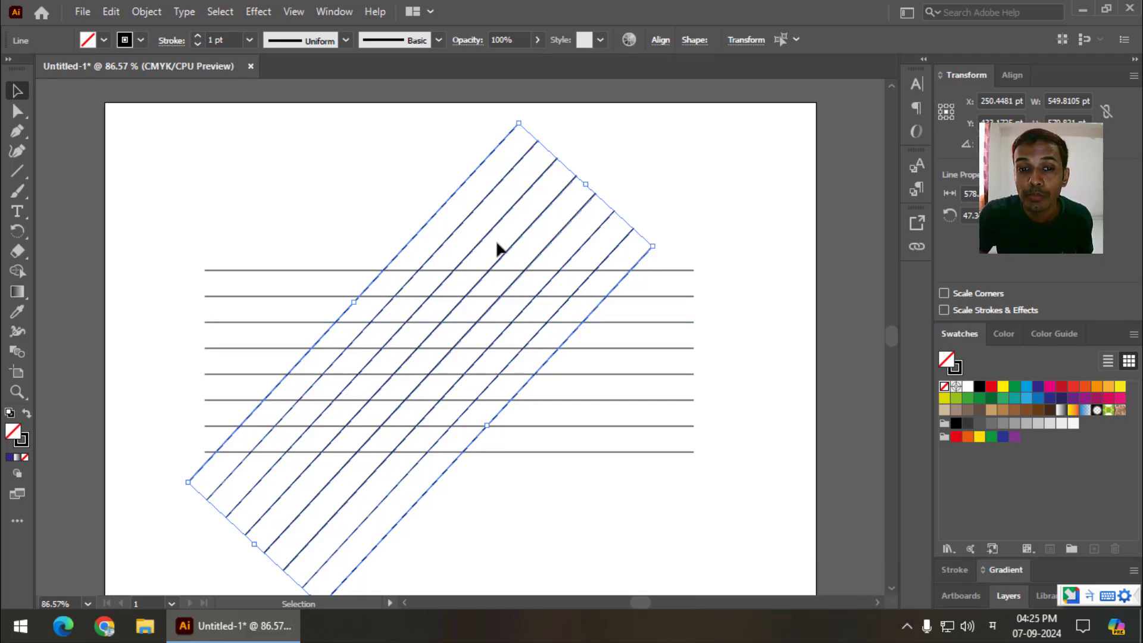
{"action": "scroll", "coordinate": [498, 247], "scroll_direction": "down", "scroll_amount": 1}
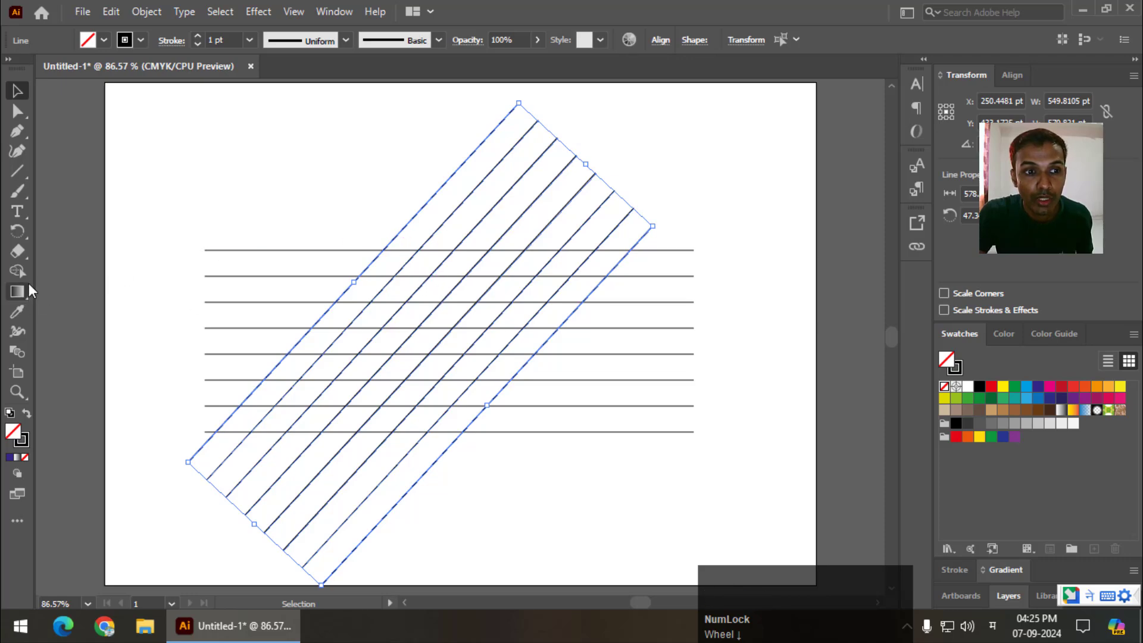
{"action": "left_click", "coordinate": [19, 270]}
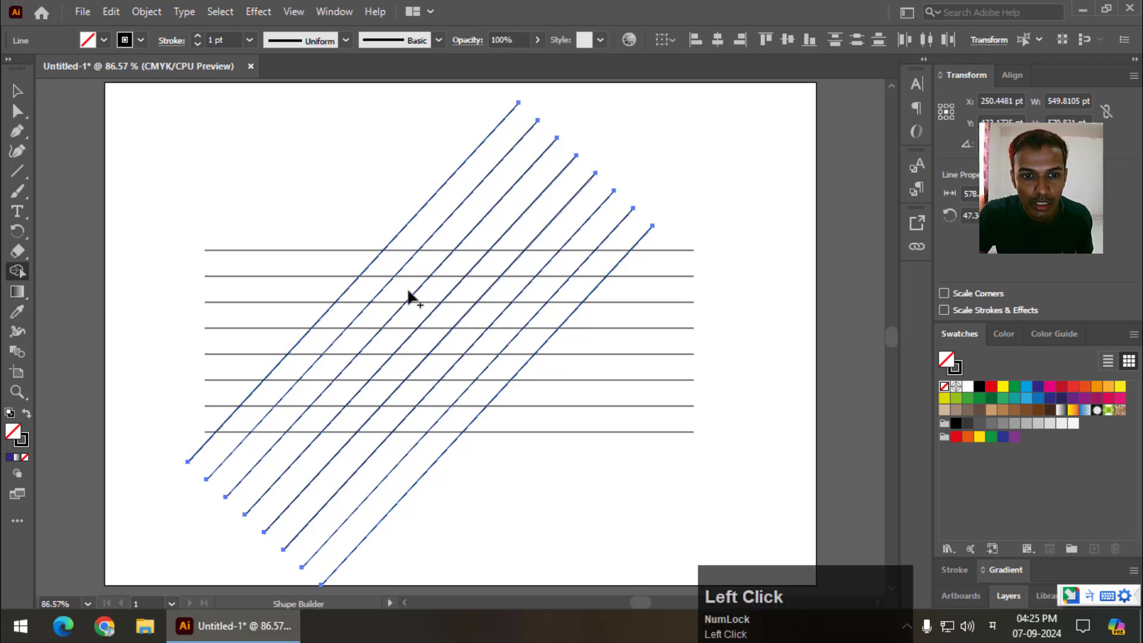
Select all the crossing lines and use Shape Builder to merge grid cells into an angular hook-shaped band filled dark blue.
{"action": "left_click", "coordinate": [16, 92]}
{"action": "mouse_move", "coordinate": [166, 125]}
{"action": "left_mouse_down"}
{"action": "mouse_move", "coordinate": [252, 202]}
{"action": "mouse_move", "coordinate": [709, 504]}
{"action": "left_mouse_up"}
{"action": "left_click", "coordinate": [17, 270]}
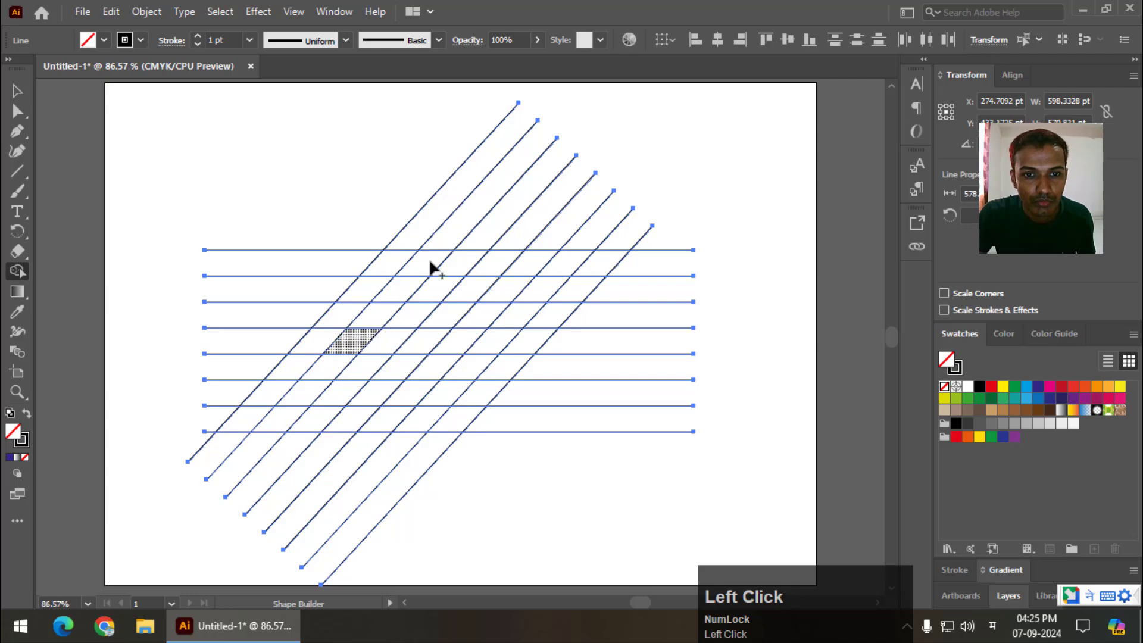
{"action": "mouse_move", "coordinate": [353, 341]}
{"action": "left_mouse_down"}
{"action": "mouse_move", "coordinate": [454, 263]}
{"action": "mouse_move", "coordinate": [541, 266]}
{"action": "mouse_move", "coordinate": [577, 270]}
{"action": "mouse_move", "coordinate": [557, 317]}
{"action": "mouse_move", "coordinate": [518, 347]}
{"action": "mouse_move", "coordinate": [467, 350]}
{"action": "mouse_move", "coordinate": [712, 365]}
{"action": "left_mouse_up"}
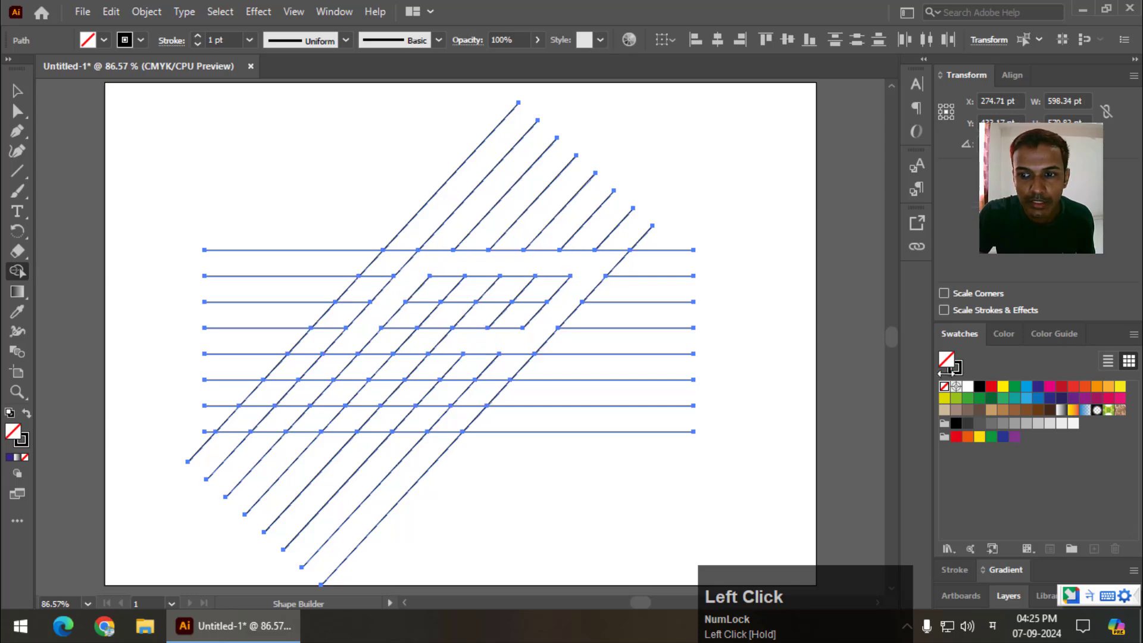
{"action": "left_click", "coordinate": [1039, 391]}
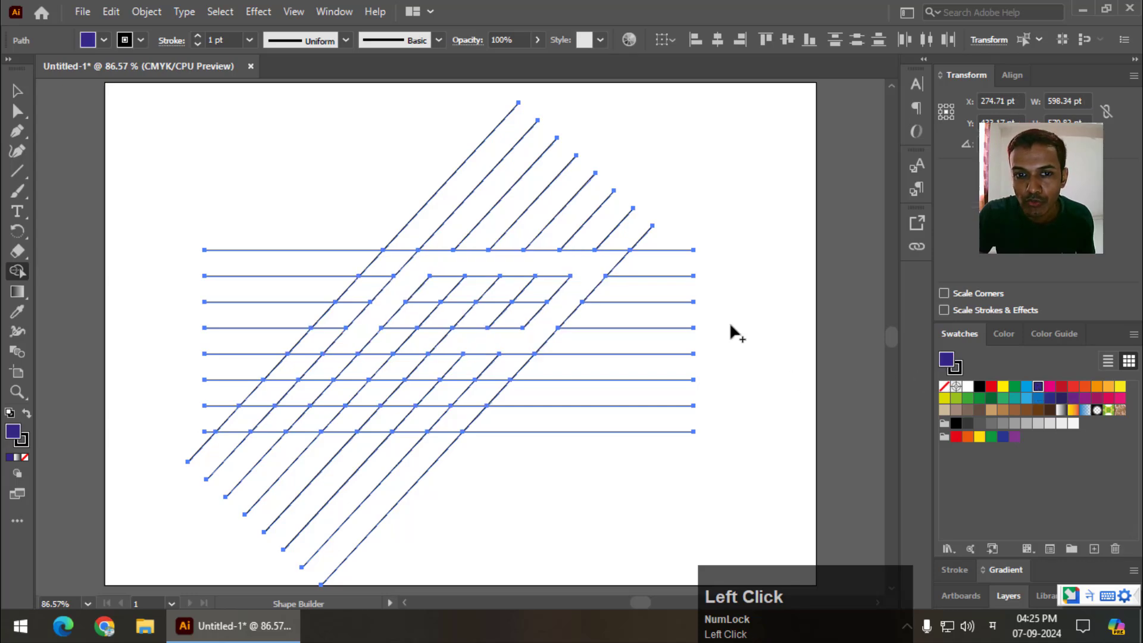
{"action": "left_click", "coordinate": [428, 267]}
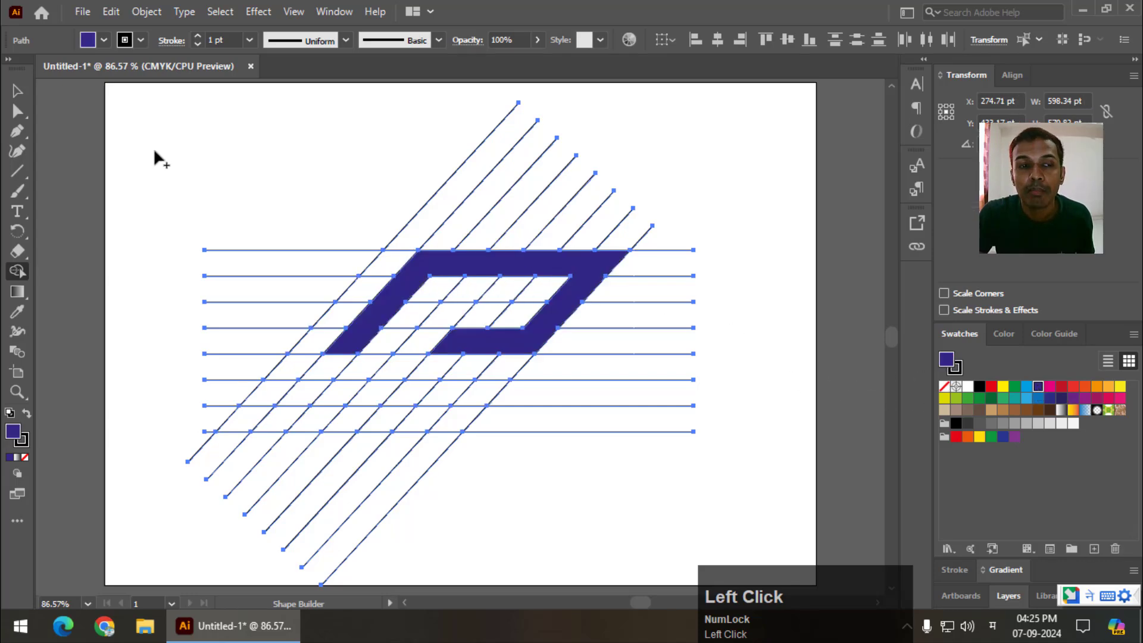
Move the dark blue band below the line grid and shift the outermost diagonal line away from the others.
{"action": "left_click", "coordinate": [16, 90]}
{"action": "left_click", "coordinate": [248, 155]}
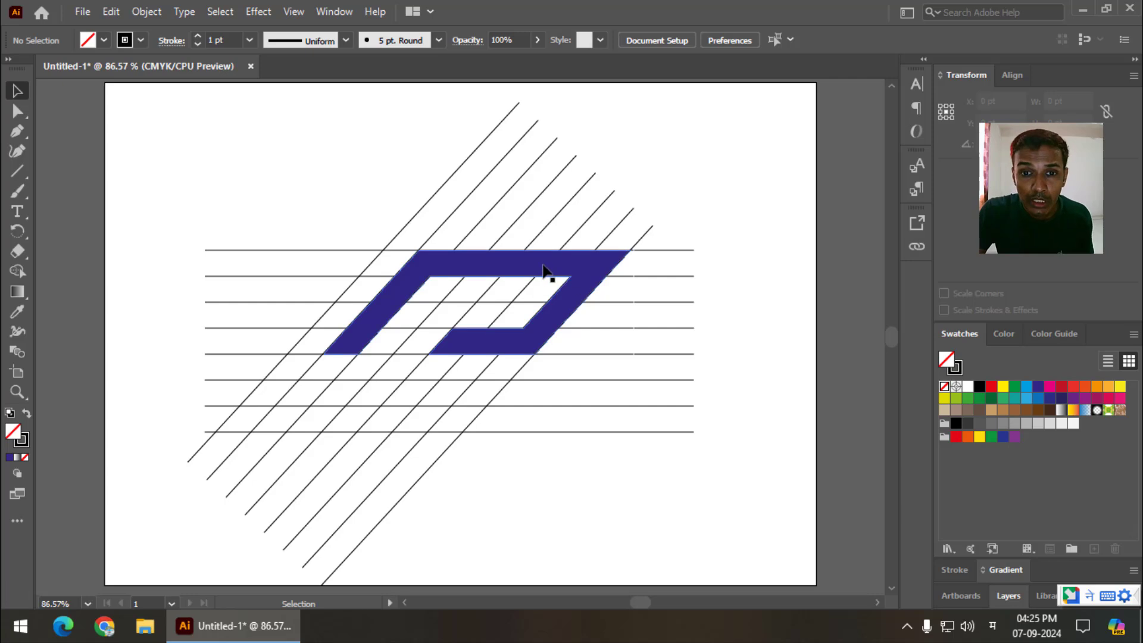
{"action": "left_click_drag", "start_coordinate": [548, 271], "coordinate": [596, 526]}
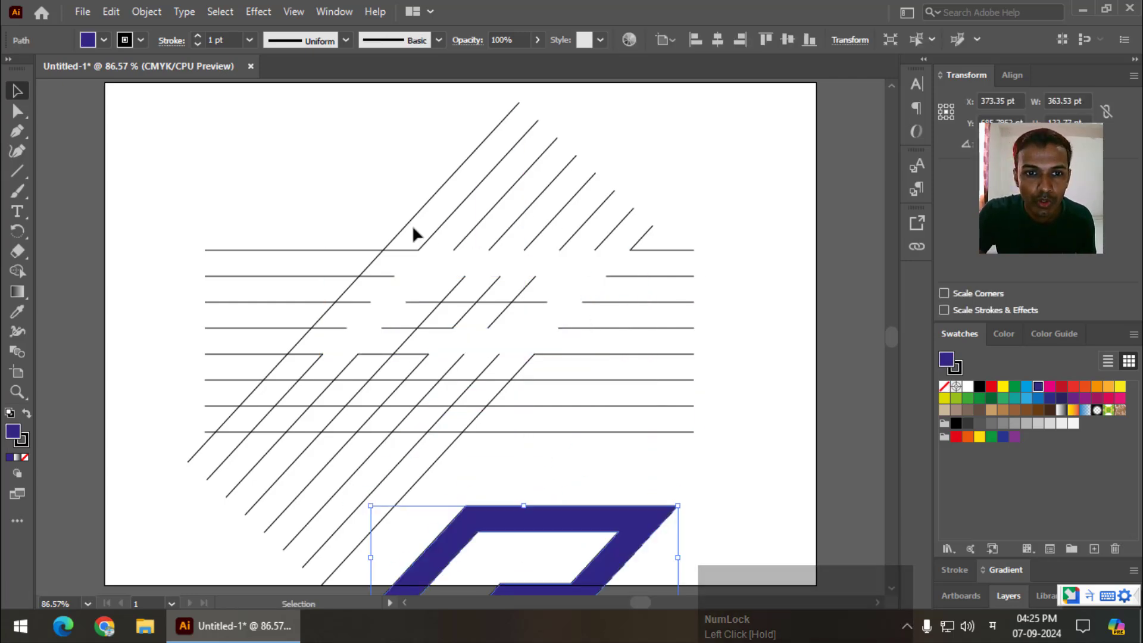
{"action": "left_click_drag", "start_coordinate": [407, 223], "coordinate": [357, 187]}
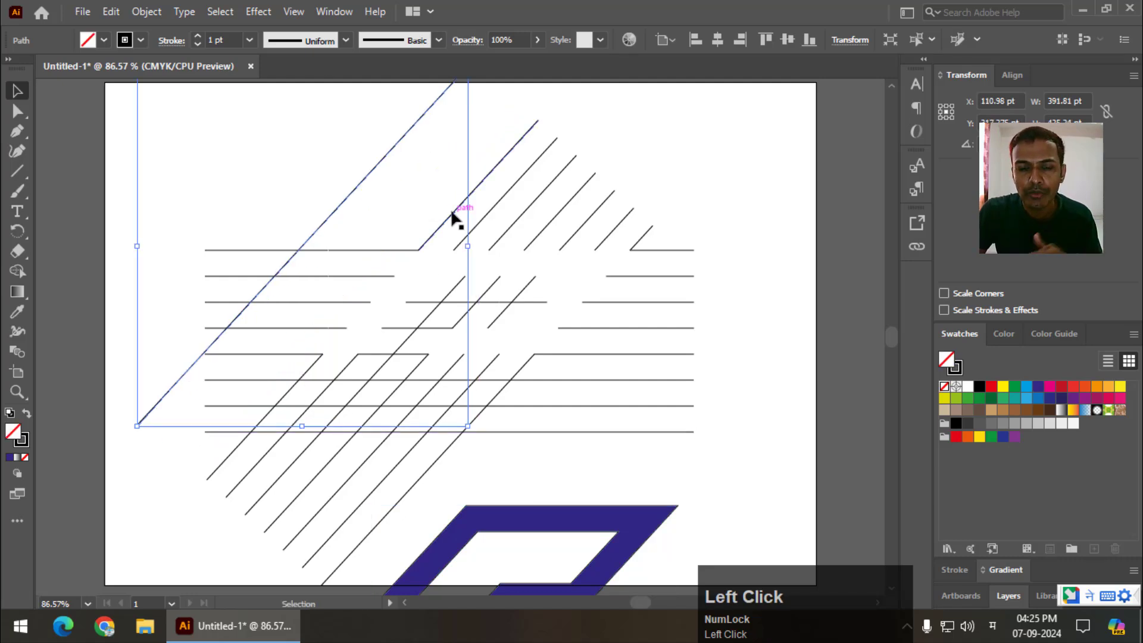
Undo the moves of the band and diagonal line along with the dark blue Shape Builder merge, and clear the selection.
{"action": "scroll", "coordinate": [574, 256], "scroll_direction": "down", "scroll_amount": 1}
{"action": "key", "text": "ctrl"}
{"action": "key", "text": "ctrl+z"}
{"action": "key", "text": "ctrl+z"}
{"action": "key", "text": "ctrl+z"}
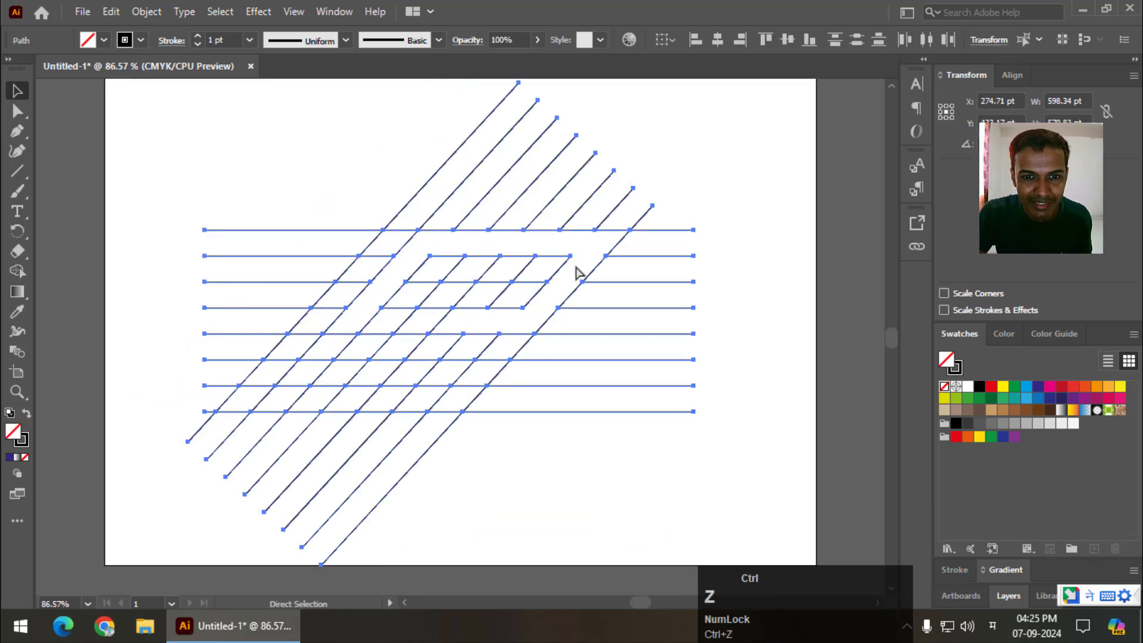
{"action": "key", "text": "ctrl+z"}
{"action": "left_click", "coordinate": [780, 209]}
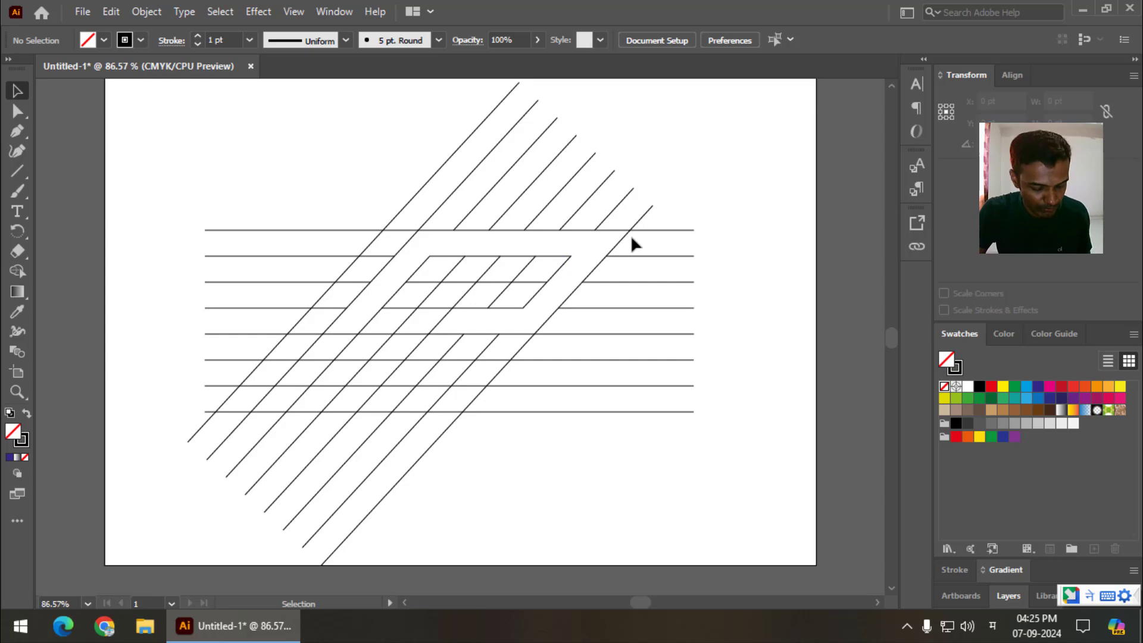
Delete all the grid lines so the artboard is empty.
{"action": "left_click_drag", "start_coordinate": [288, 145], "coordinate": [587, 439]}
{"action": "key", "text": "Delete"}
{"action": "left_click_drag", "start_coordinate": [566, 141], "coordinate": [728, 312]}
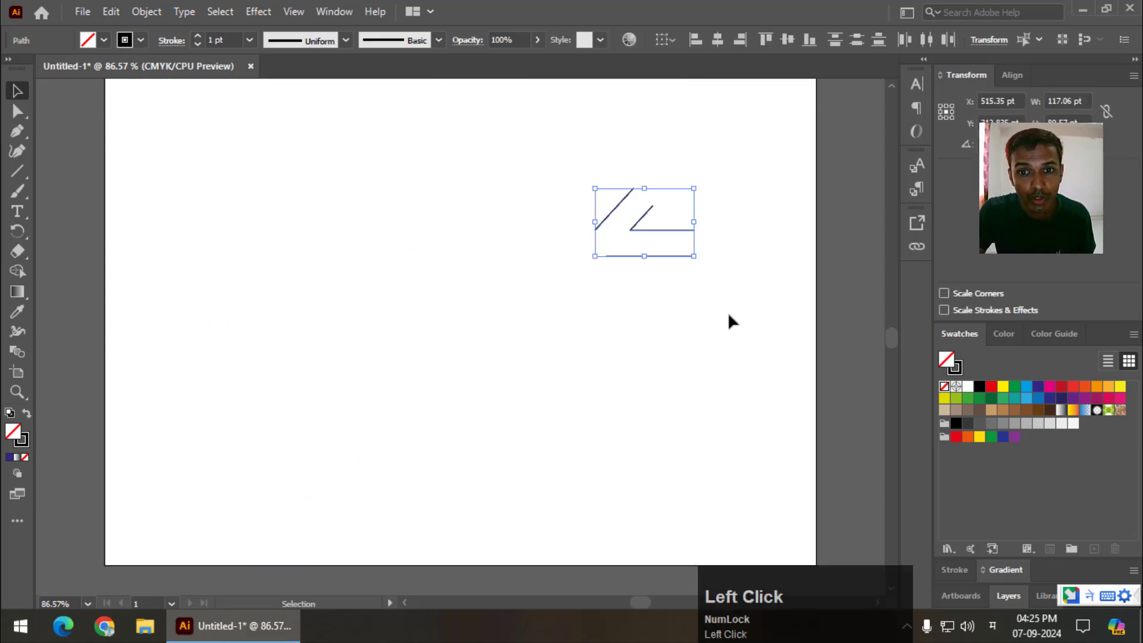
{"action": "key", "text": "Delete"}
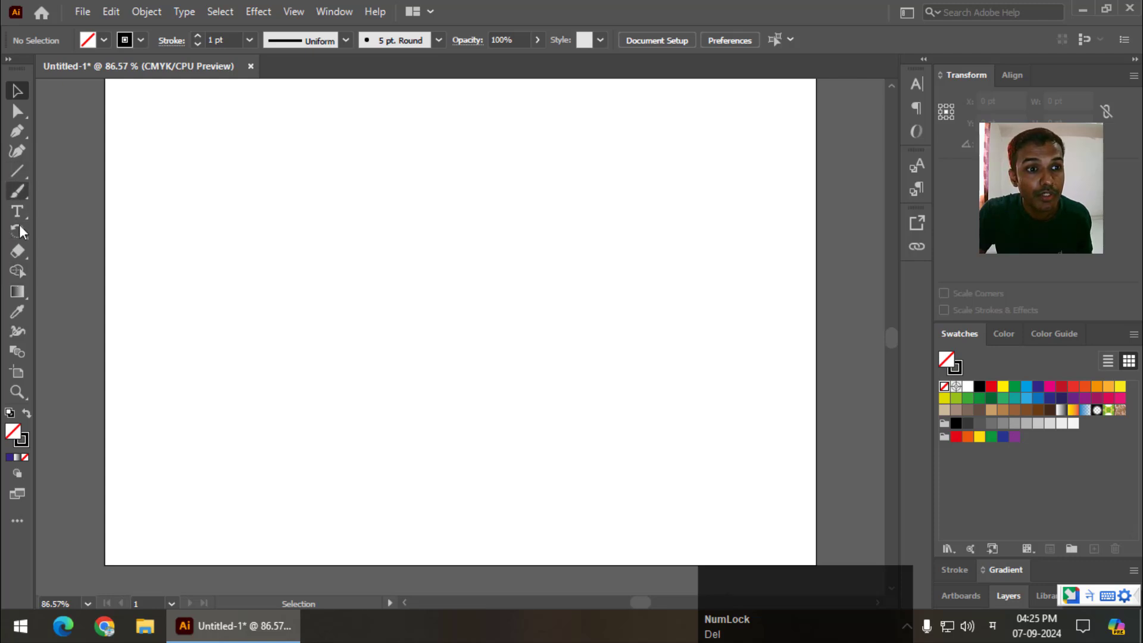
Draw a circle about 324 pt in diameter and duplicate it twice to form three mutually overlapping circles.
{"action": "right_click", "coordinate": [21, 172]}
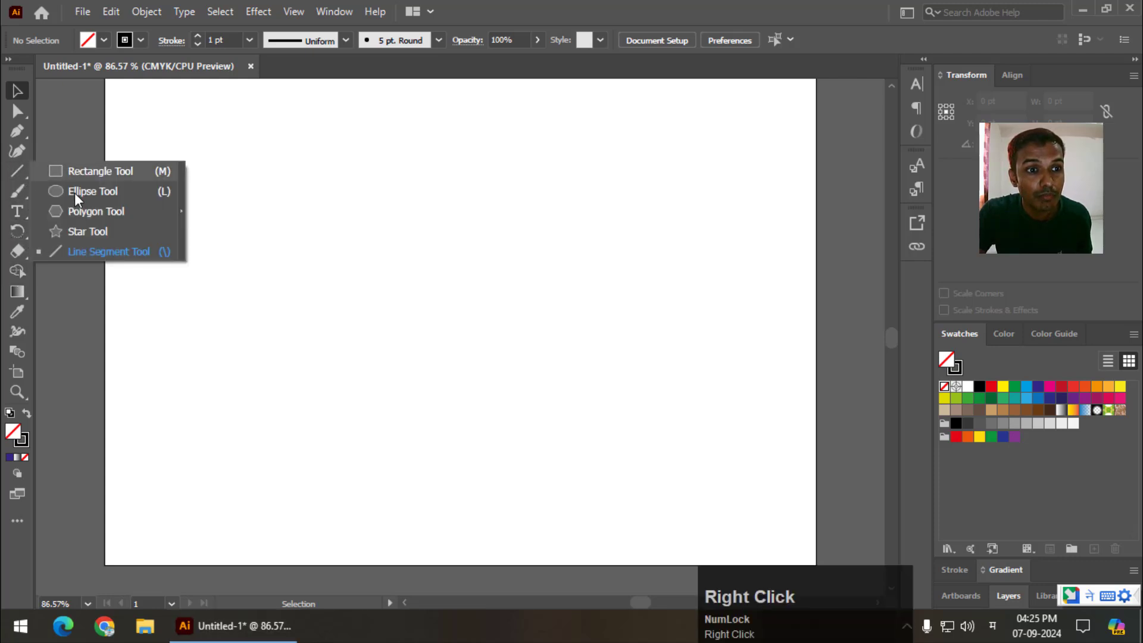
{"action": "left_click", "coordinate": [74, 191]}
{"action": "left_click_drag", "start_coordinate": [220, 190], "coordinate": [460, 463]}
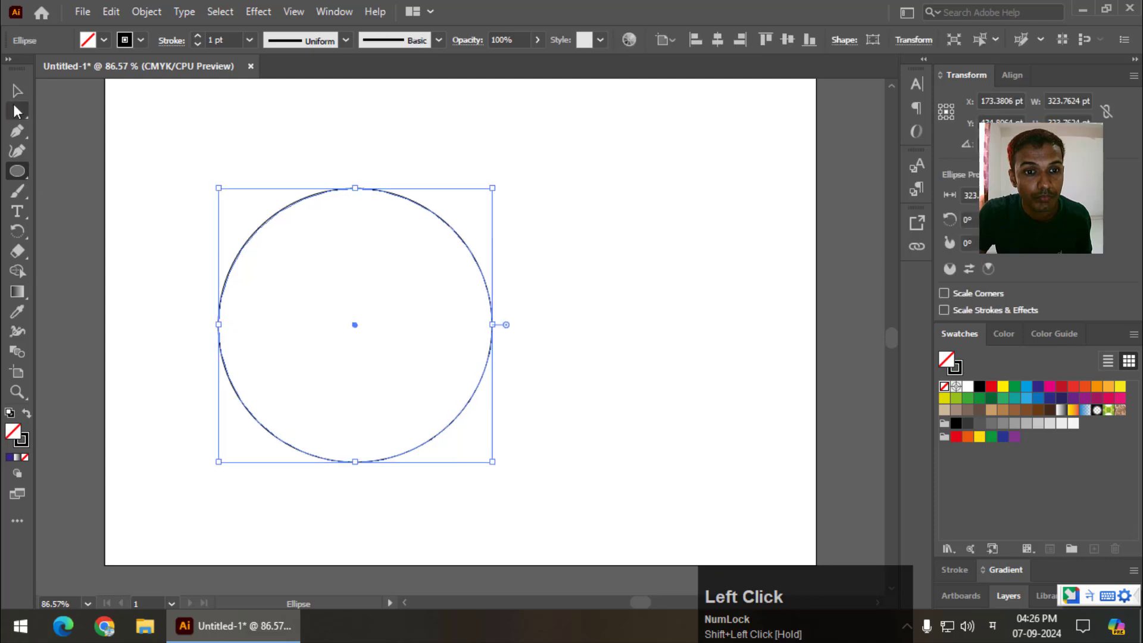
{"action": "left_click", "coordinate": [14, 92]}
{"action": "left_click_drag", "start_coordinate": [464, 242], "coordinate": [459, 195]}
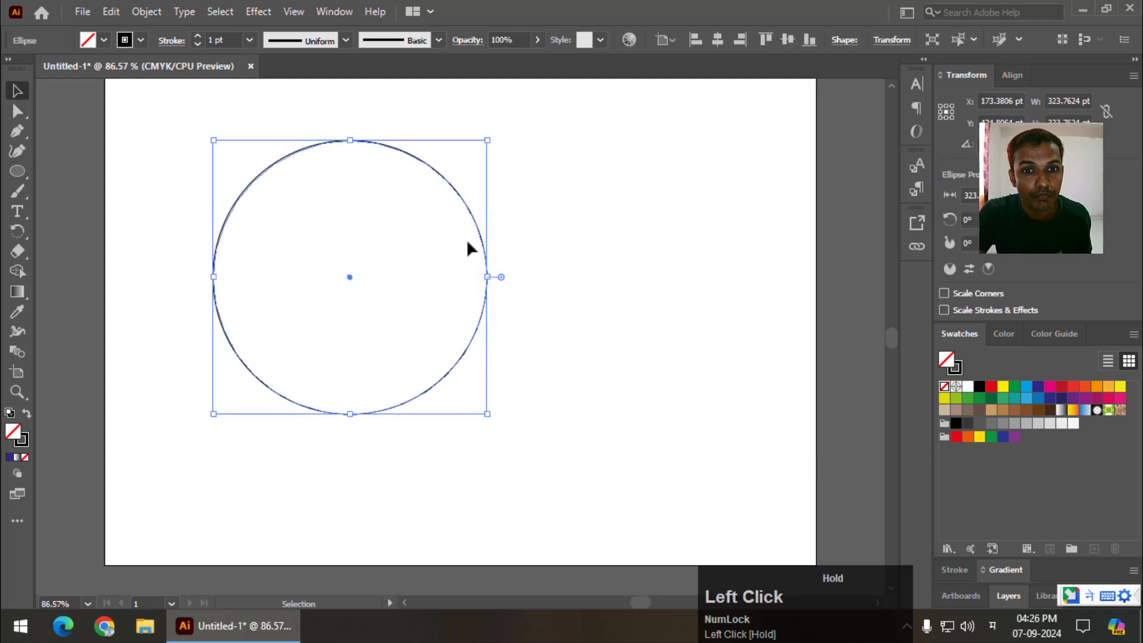
{"action": "left_click_drag", "start_coordinate": [484, 255], "coordinate": [641, 255]}
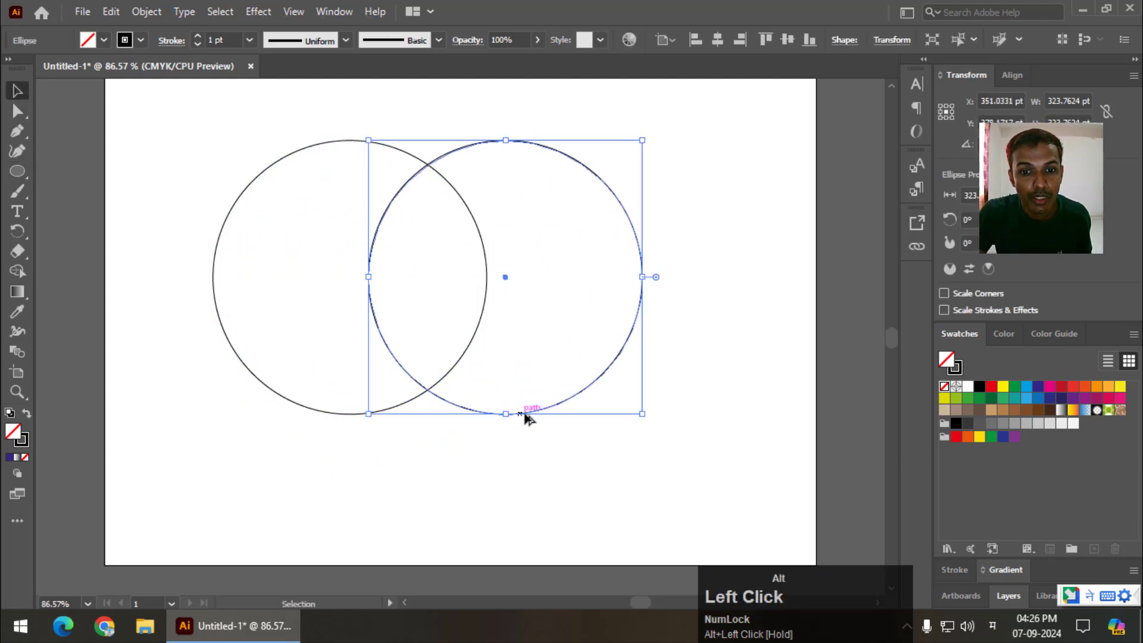
{"action": "left_click_drag", "start_coordinate": [525, 417], "coordinate": [448, 539]}
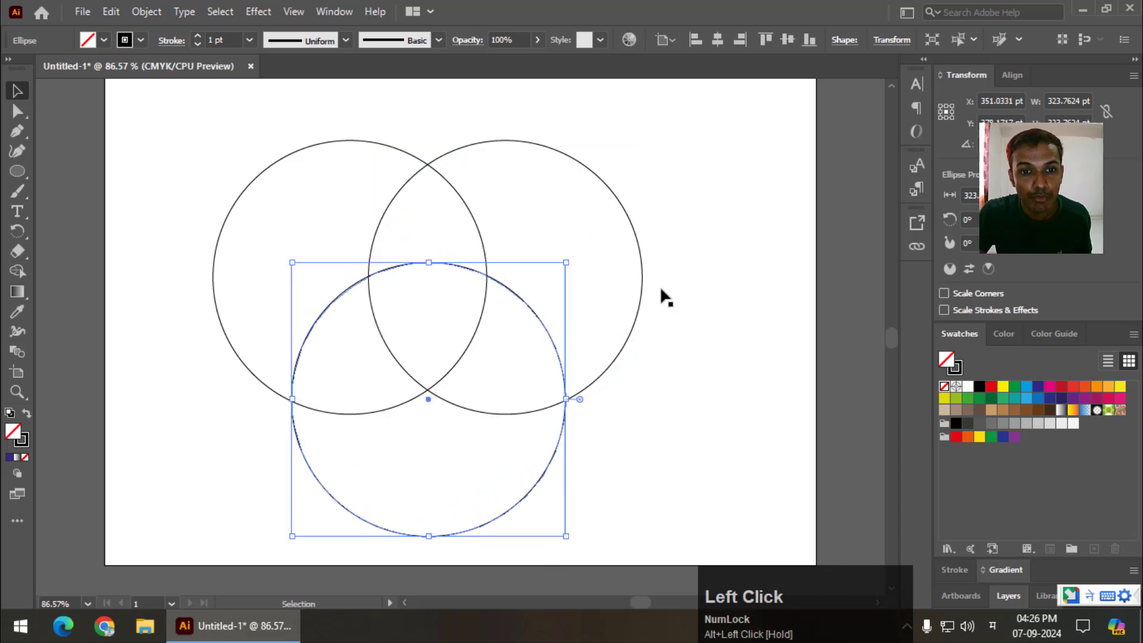
Select the three circles and use Shape Builder to fill their central overlap with orange-red.
{"action": "left_click_drag", "start_coordinate": [695, 153], "coordinate": [250, 370]}
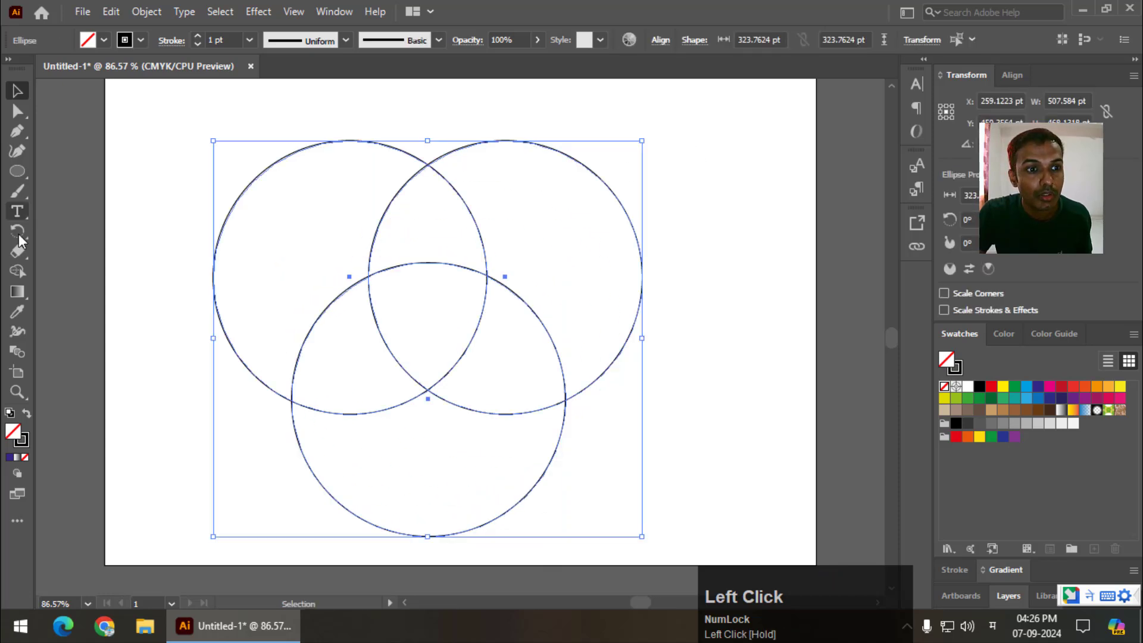
{"action": "left_click", "coordinate": [20, 270]}
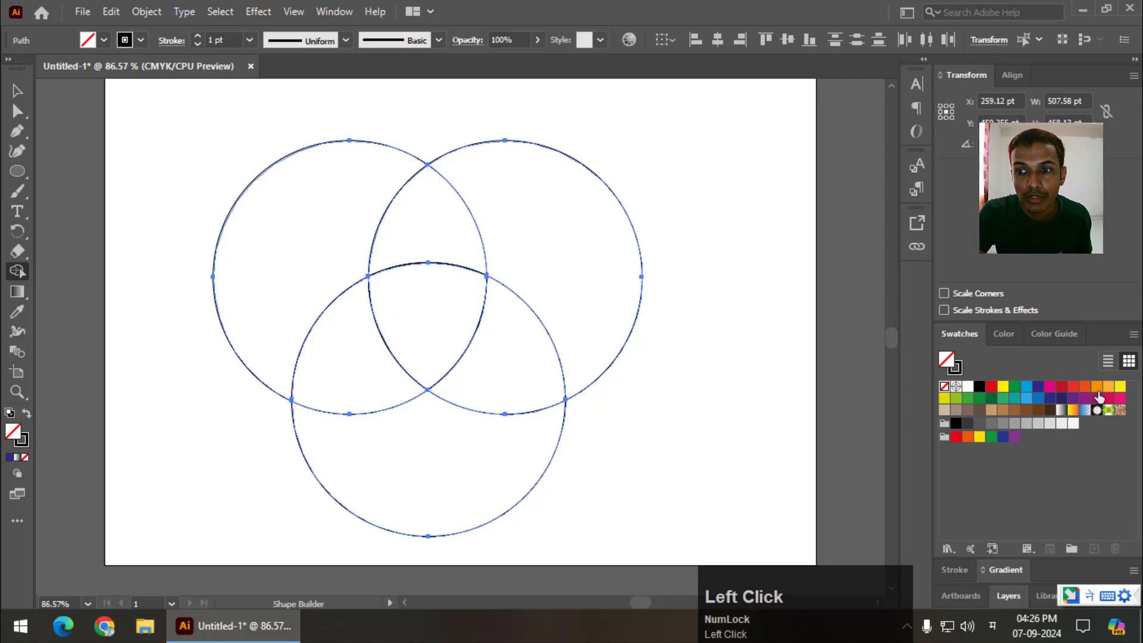
{"action": "left_click", "coordinate": [1090, 392]}
{"action": "left_click", "coordinate": [439, 298]}
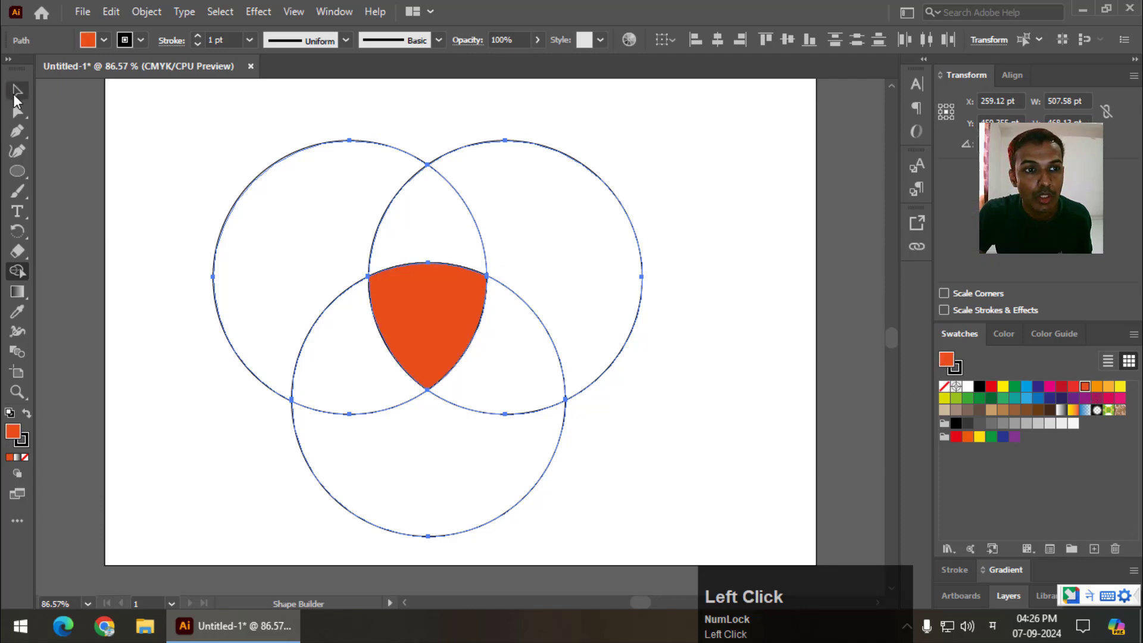
{"action": "left_click", "coordinate": [16, 91]}
{"action": "left_click", "coordinate": [722, 226]}
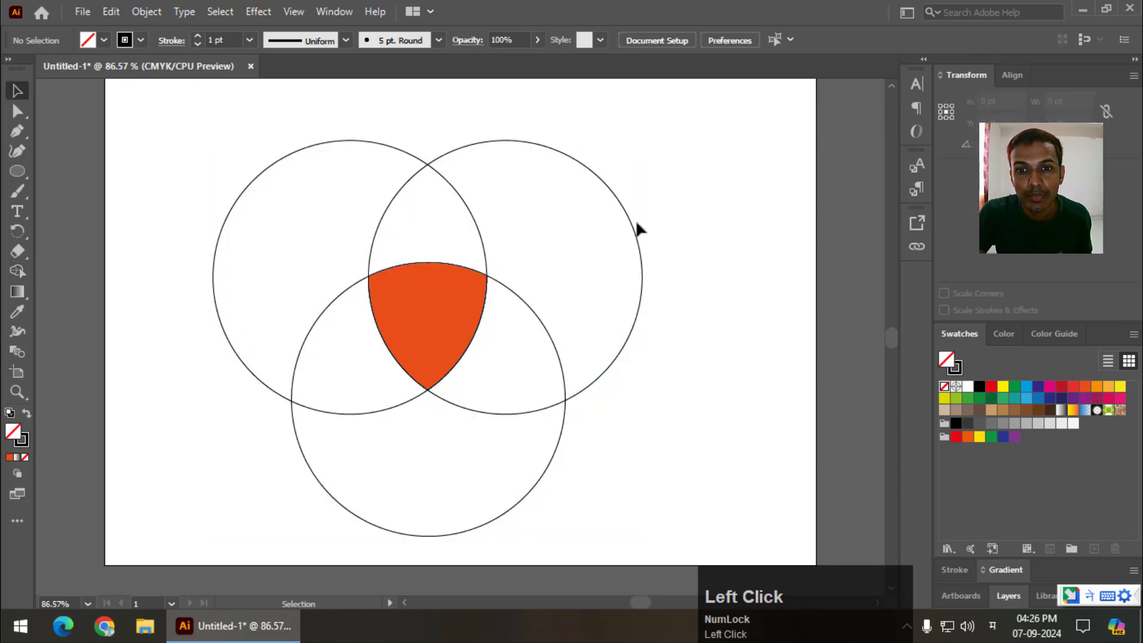
Pull the three outer circle shapes away from the orange-red centre piece, delete the right one, and select the centre piece.
{"action": "left_click_drag", "start_coordinate": [639, 229], "coordinate": [736, 176]}
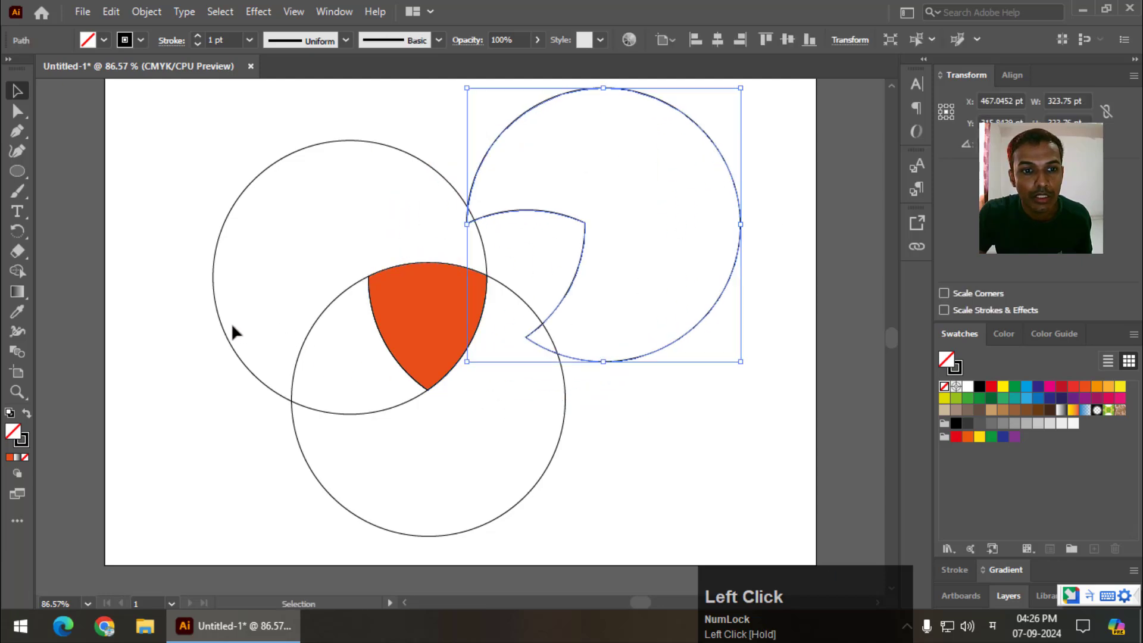
{"action": "left_click_drag", "start_coordinate": [224, 327], "coordinate": [135, 274]}
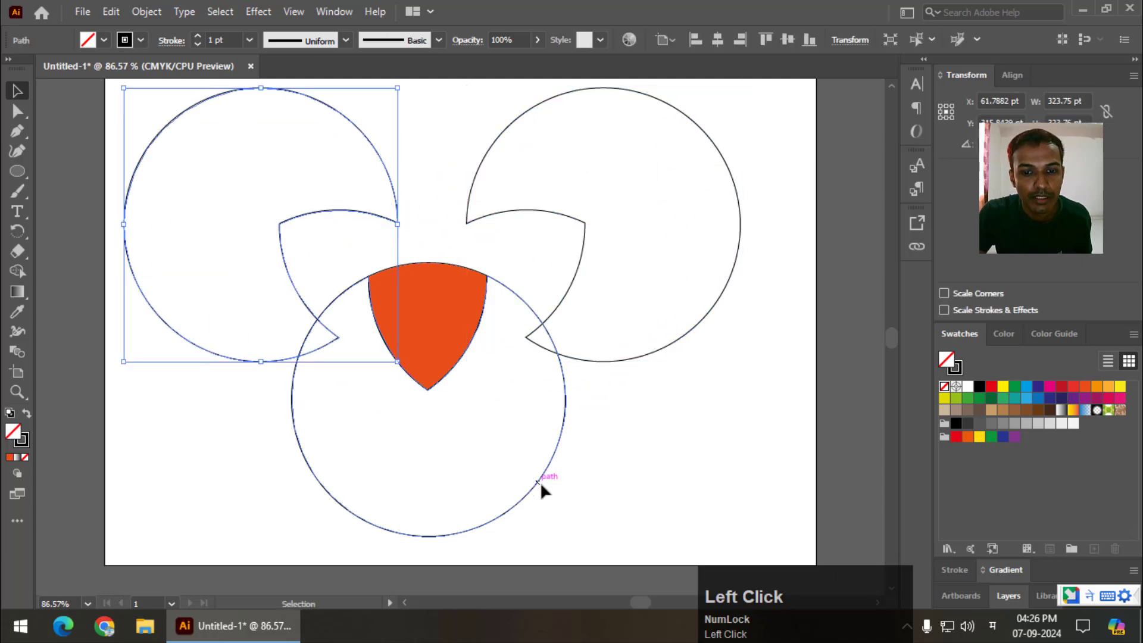
{"action": "left_click_drag", "start_coordinate": [537, 483], "coordinate": [562, 468]}
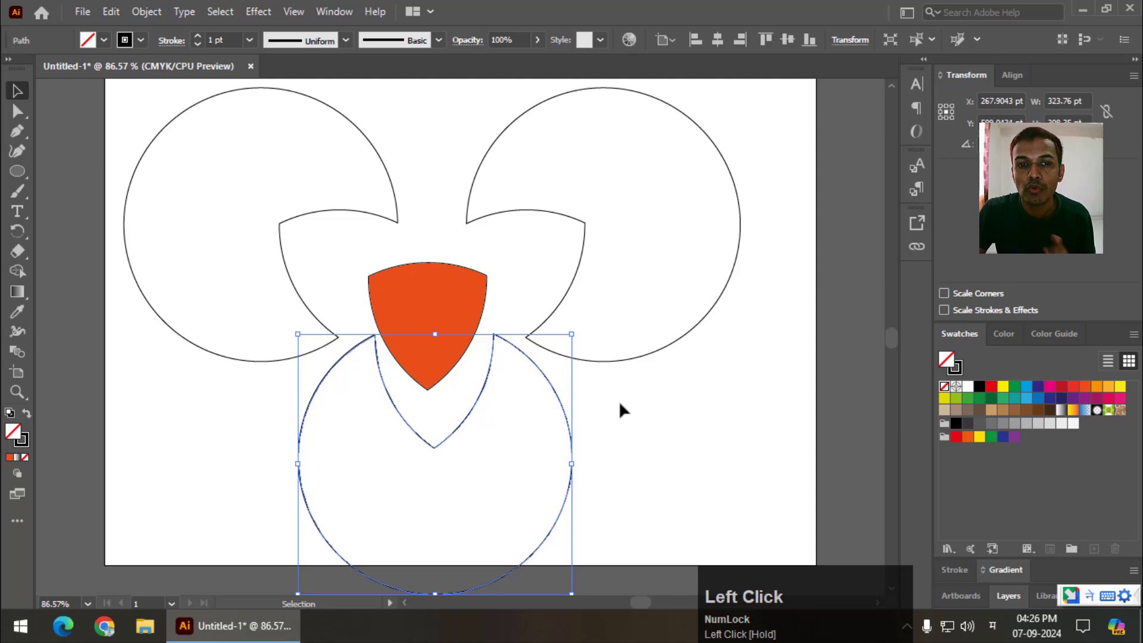
{"action": "left_click", "coordinate": [642, 357]}
{"action": "key", "text": "Delete"}
{"action": "left_click", "coordinate": [470, 307]}
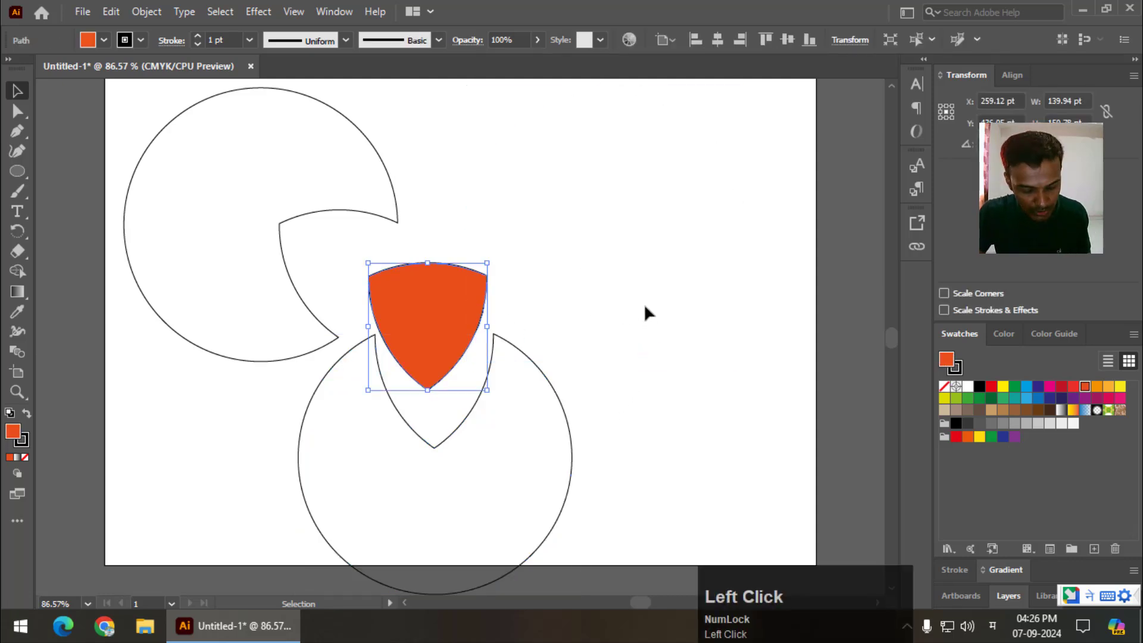
Undo the deletion, the moves and the orange-red centre fill to restore the three plain circles.
{"action": "key", "text": "ctrl+z"}
{"action": "key", "text": "ctrl+z"}
{"action": "key", "text": "ctrl+z"}
{"action": "key", "text": "ctrl+z"}
{"action": "key", "text": "ctrl+z"}
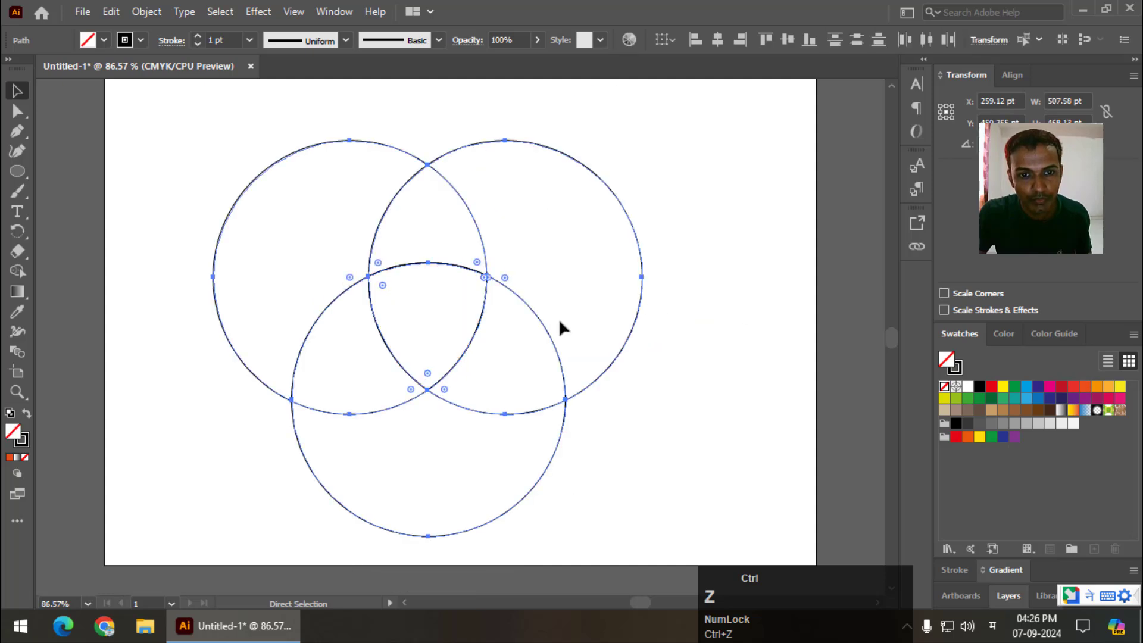
{"action": "left_click", "coordinate": [560, 333]}
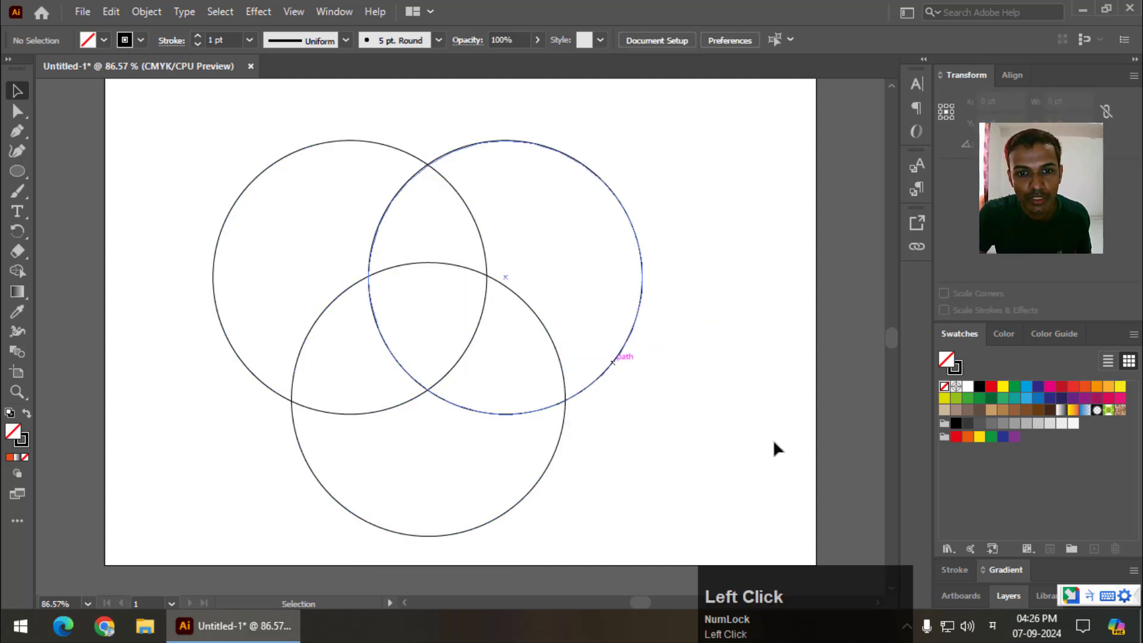
Move the upper-right circle away from the others, undo that move, and clear the selection.
{"action": "left_click_drag", "start_coordinate": [613, 362], "coordinate": [761, 331]}
{"action": "left_click", "coordinate": [688, 455]}
{"action": "key", "text": "ctrl+z"}
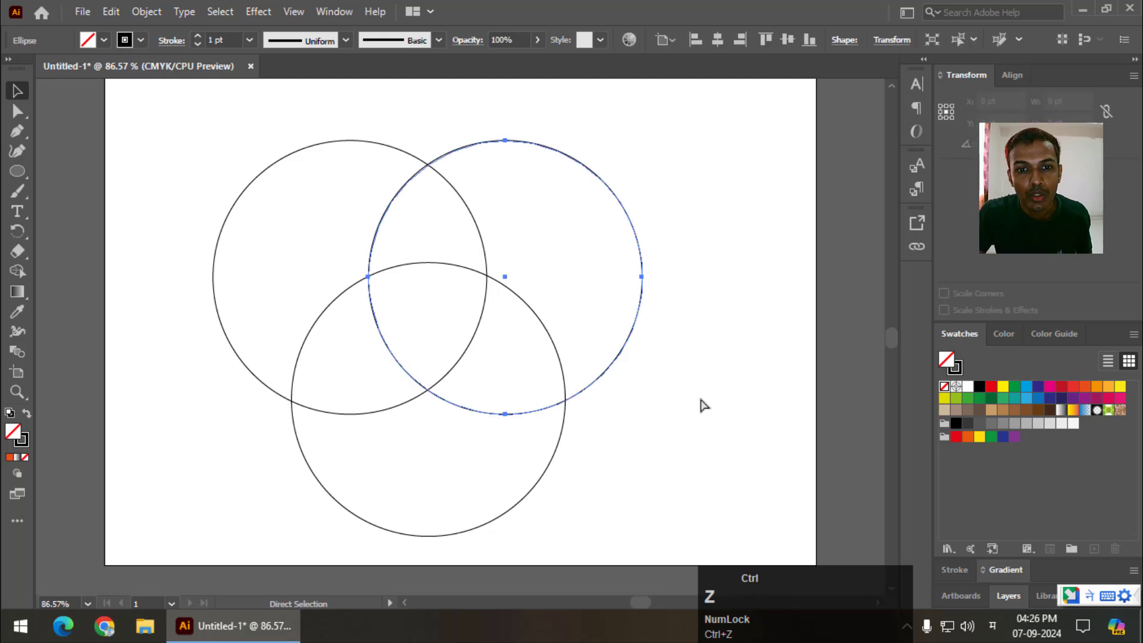
{"action": "left_click", "coordinate": [734, 245]}
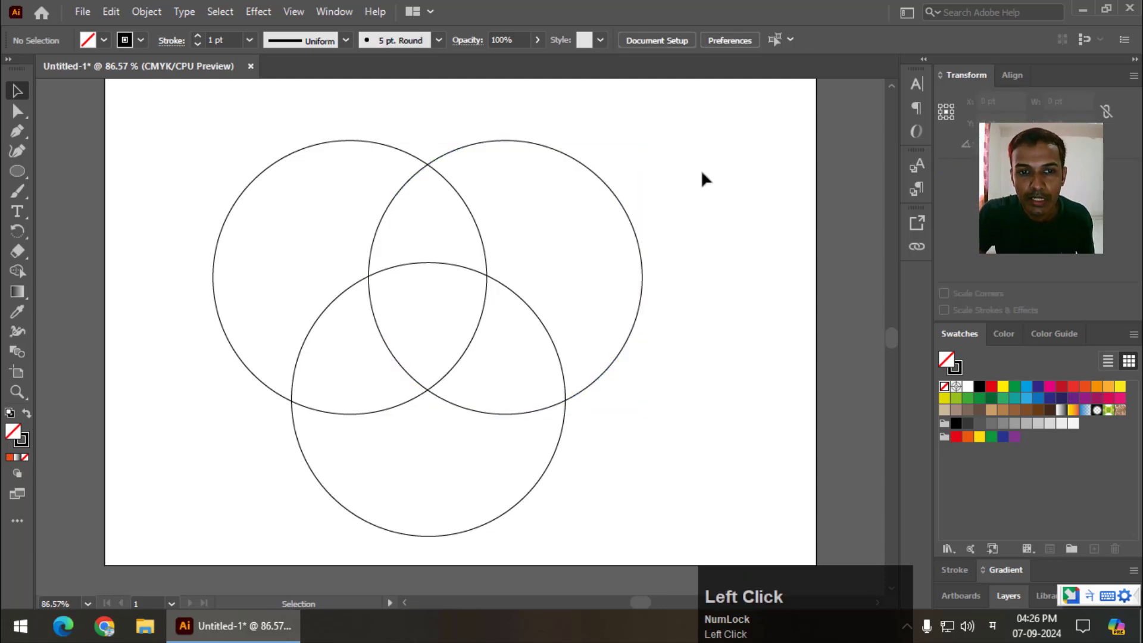
Select the three circles, subtract every region except the left crescent with Shape Builder, and move the crescent slightly down and right.
{"action": "left_click_drag", "start_coordinate": [694, 170], "coordinate": [241, 424]}
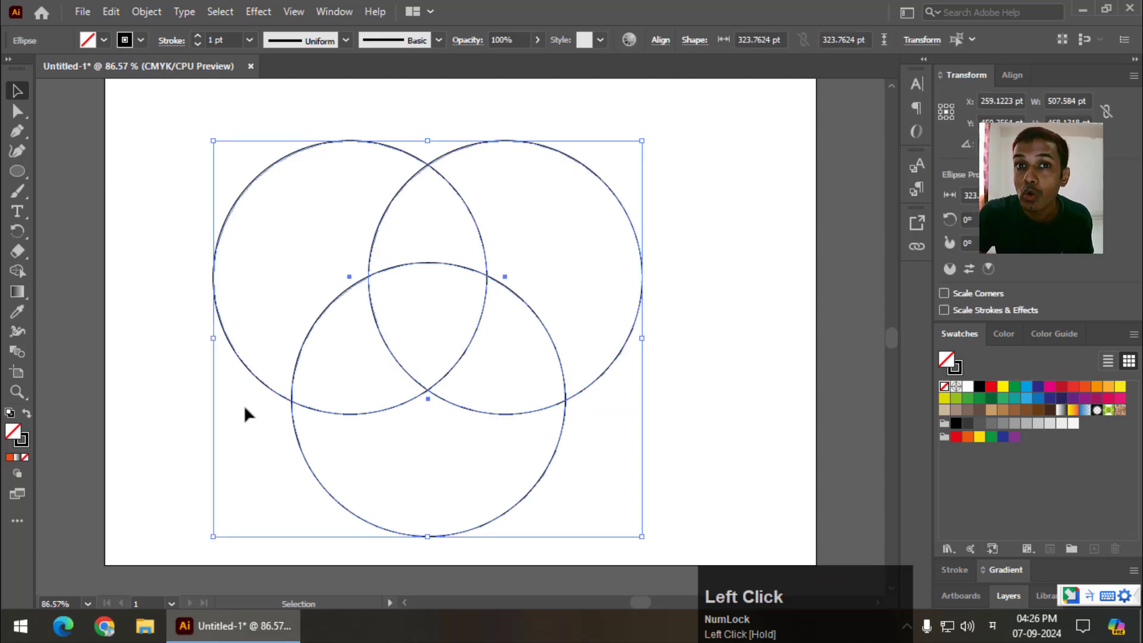
{"action": "left_click", "coordinate": [18, 271]}
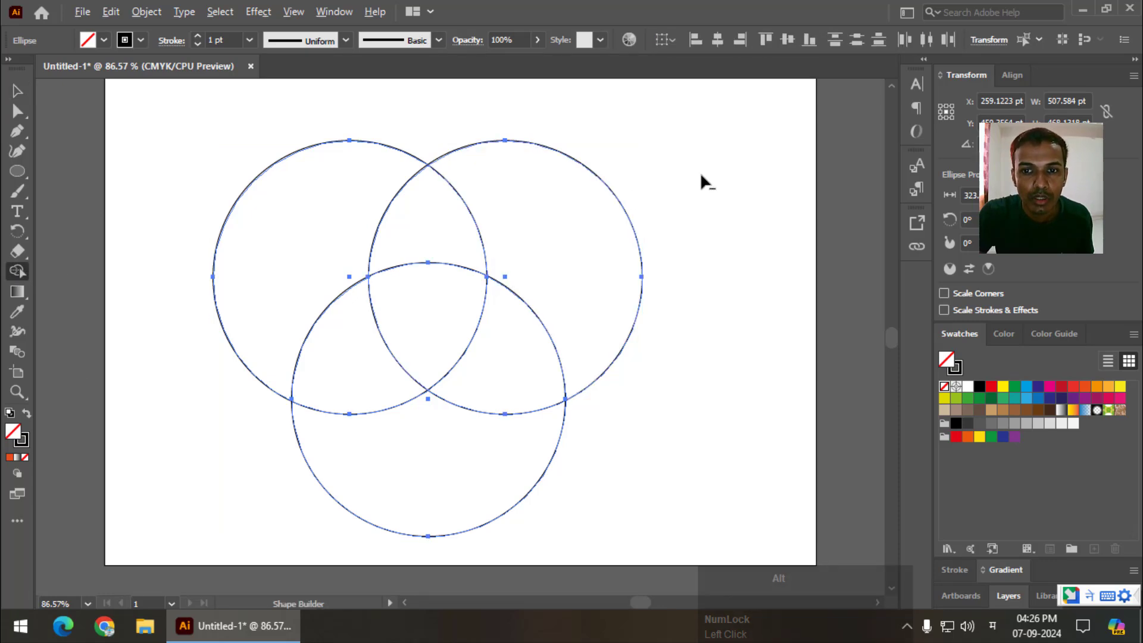
{"action": "left_click_drag", "start_coordinate": [688, 173], "coordinate": [450, 221]}
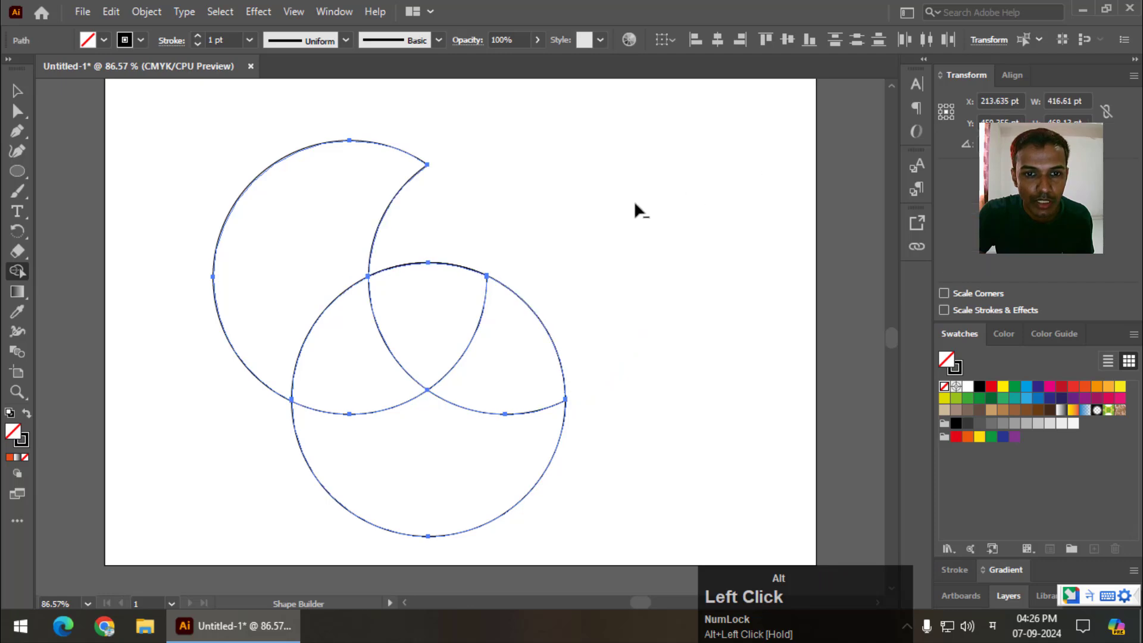
{"action": "mouse_move", "coordinate": [618, 213]}
{"action": "left_mouse_down"}
{"action": "mouse_move", "coordinate": [489, 258]}
{"action": "mouse_move", "coordinate": [442, 294]}
{"action": "left_mouse_up"}
{"action": "mouse_move", "coordinate": [612, 259]}
{"action": "left_mouse_down"}
{"action": "mouse_move", "coordinate": [528, 321]}
{"action": "mouse_move", "coordinate": [539, 331]}
{"action": "mouse_move", "coordinate": [371, 348]}
{"action": "mouse_move", "coordinate": [566, 337]}
{"action": "left_mouse_up"}
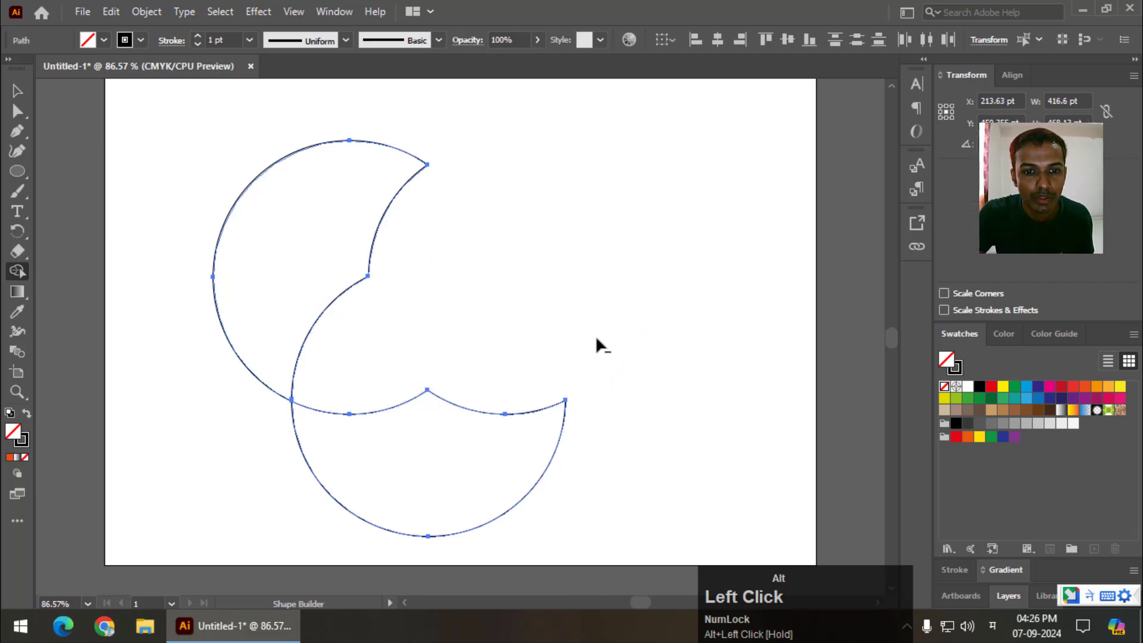
{"action": "left_click_drag", "start_coordinate": [518, 365], "coordinate": [462, 450]}
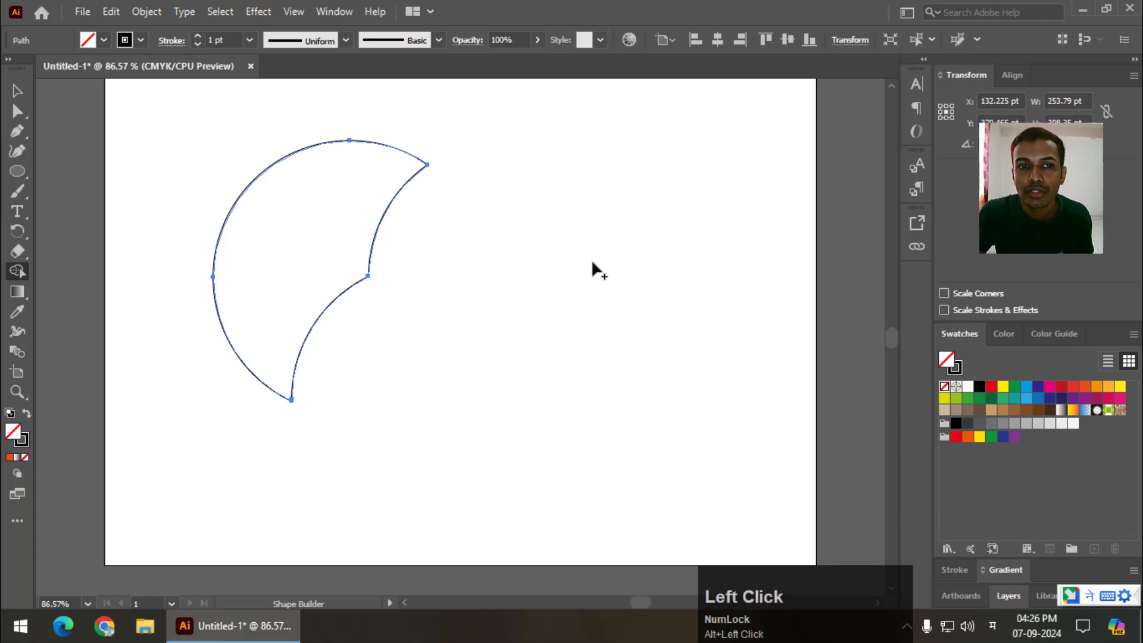
{"action": "left_click", "coordinate": [16, 91]}
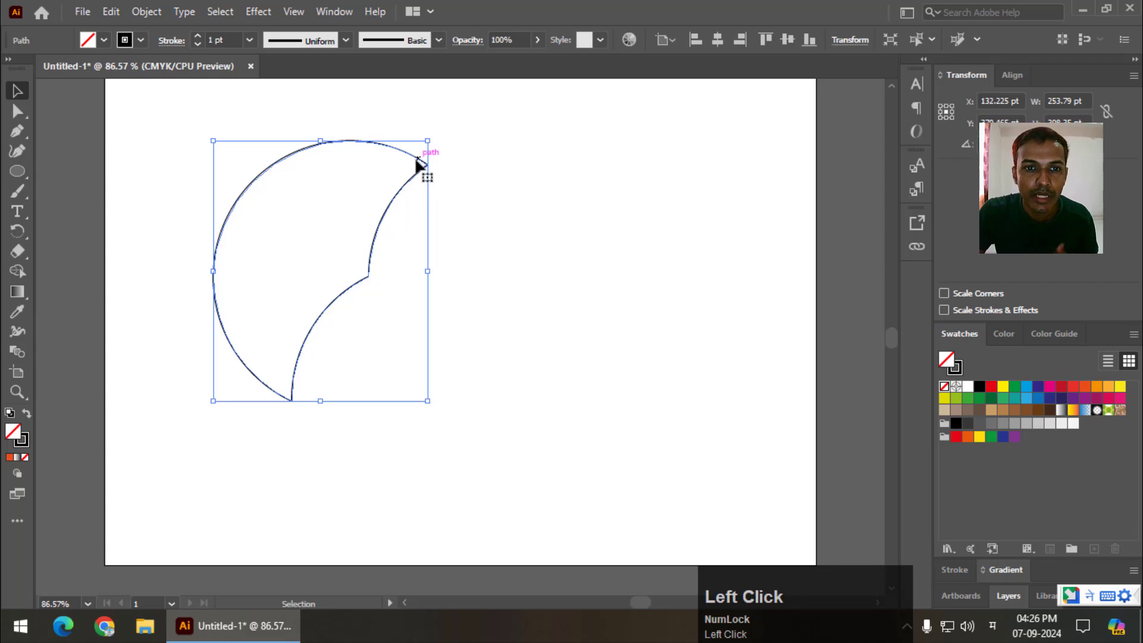
{"action": "left_click_drag", "start_coordinate": [415, 159], "coordinate": [441, 223]}
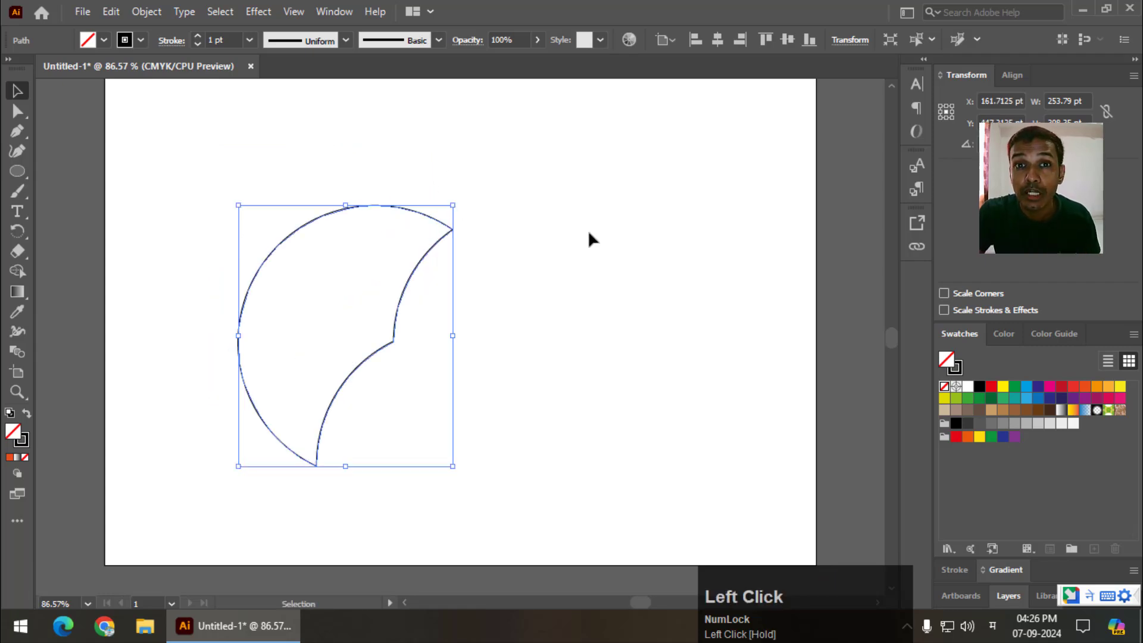